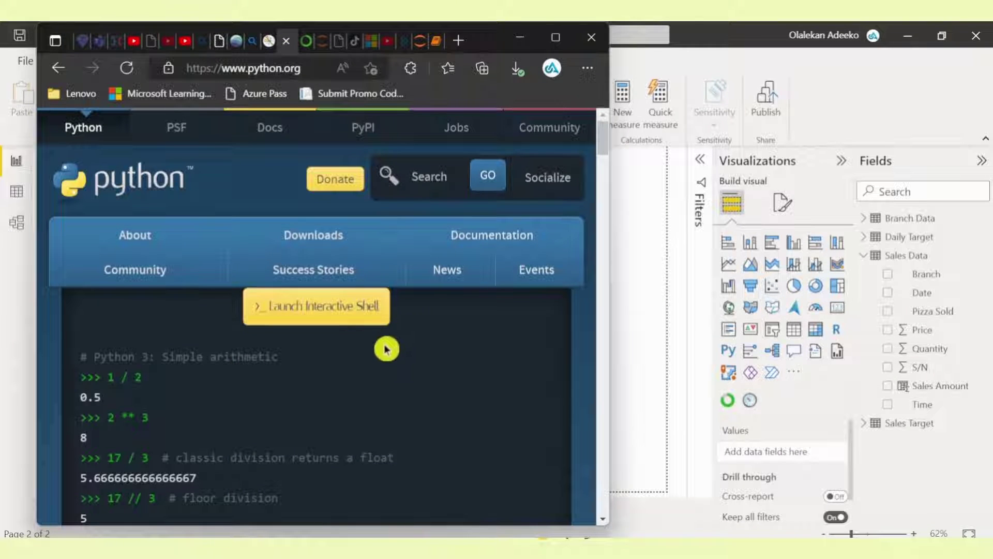
Step: Open the Downloads page of the Python website
mouse_move(225, 288)
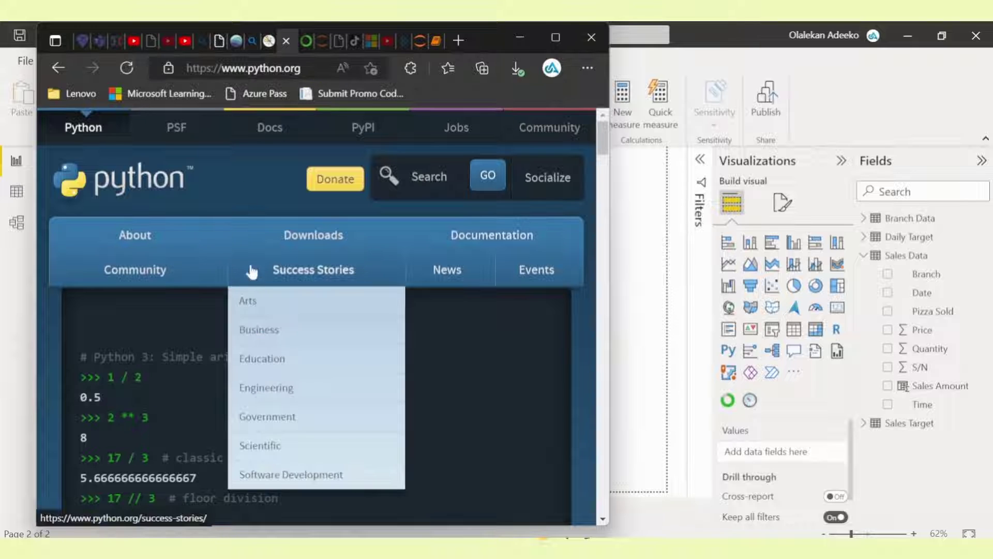
left_click(328, 239)
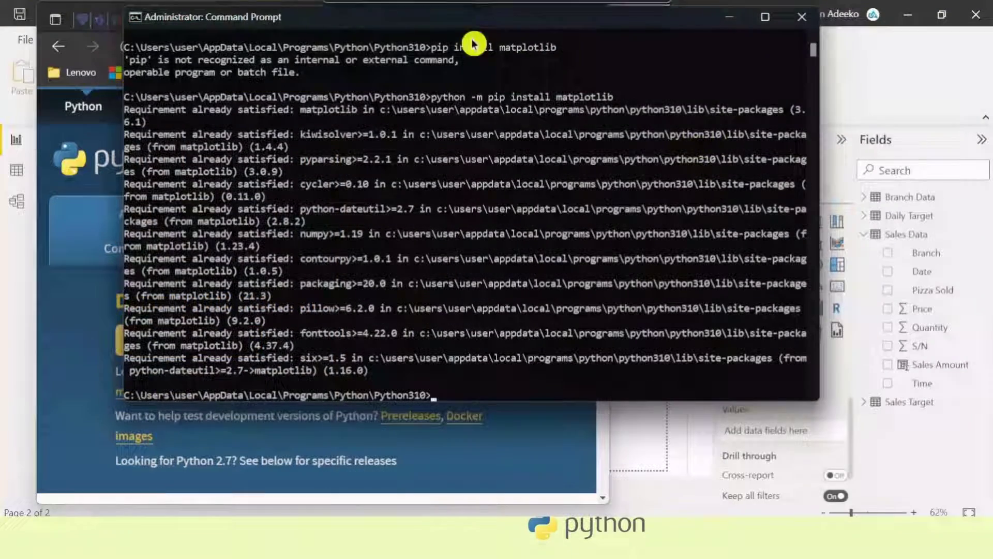
Step: Close the old Command Prompt window and start a new Command Prompt as administrator
left_click(803, 17)
key("super")
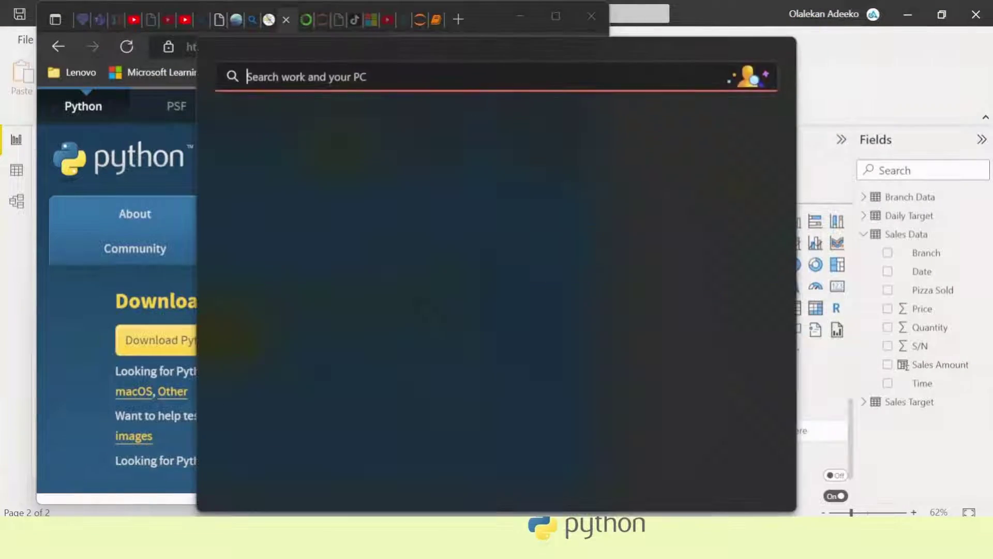
type("cmd")
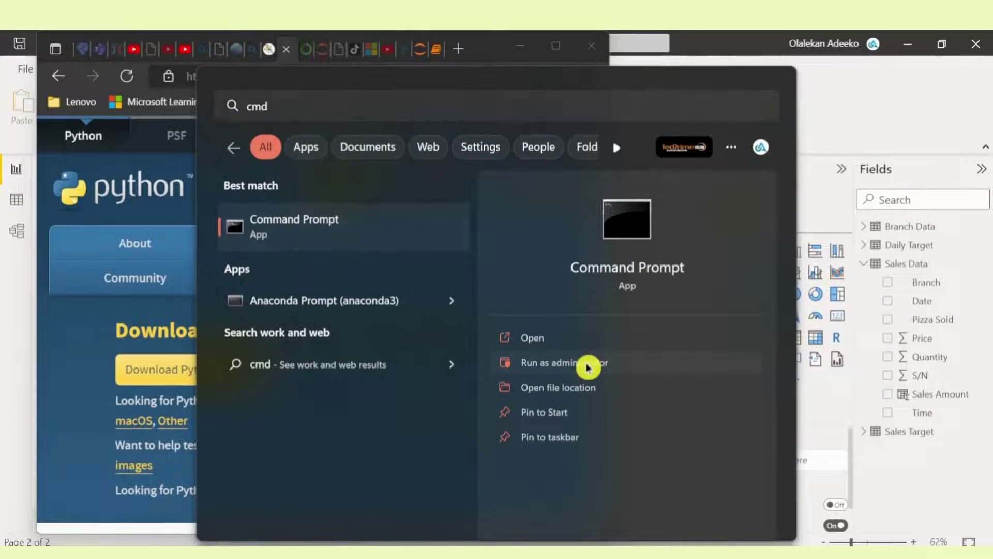
left_click(589, 362)
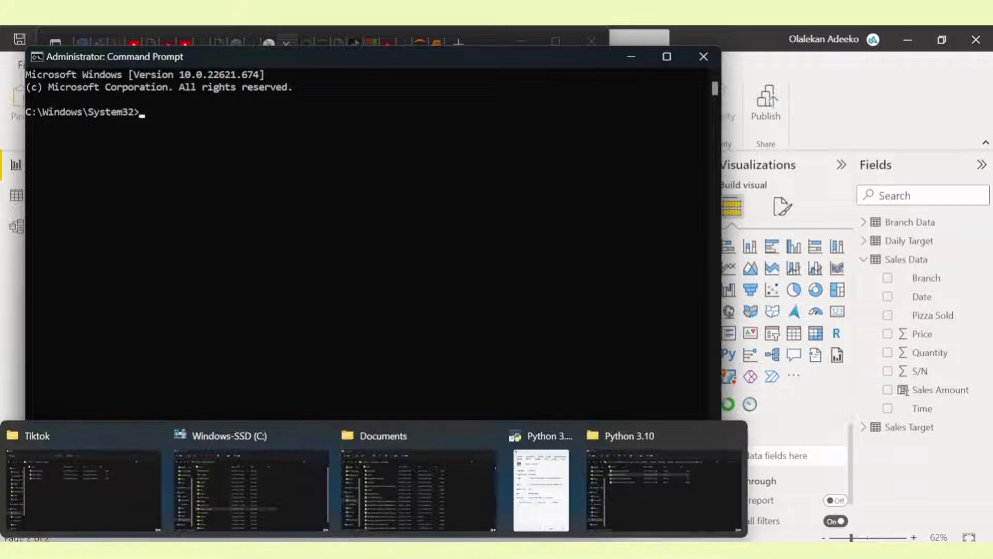
Step: Find the Python 3.10 (64-bit) app, open its file location and show the properties of its shortcut
key("super")
type("python 3.10 (64-bit")
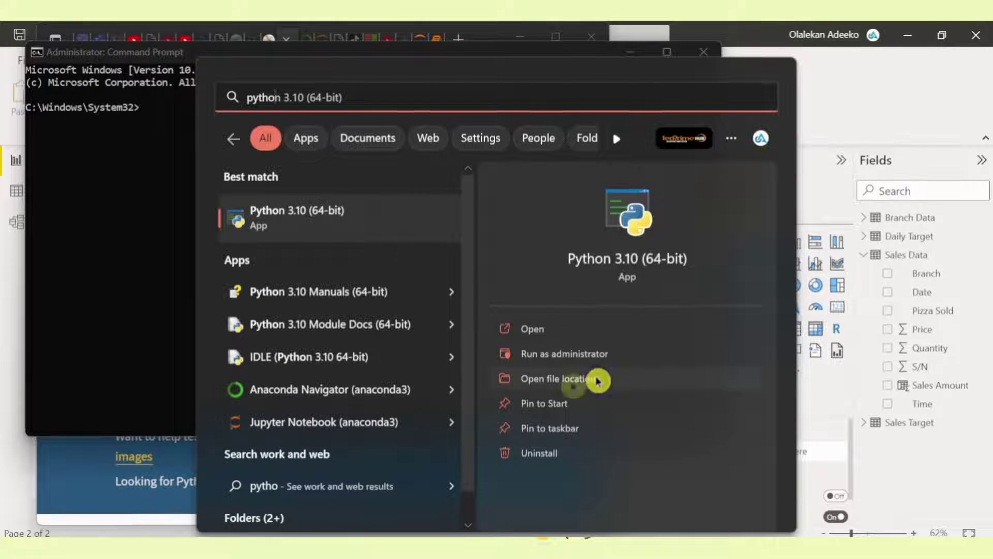
left_click(575, 380)
right_click(178, 186)
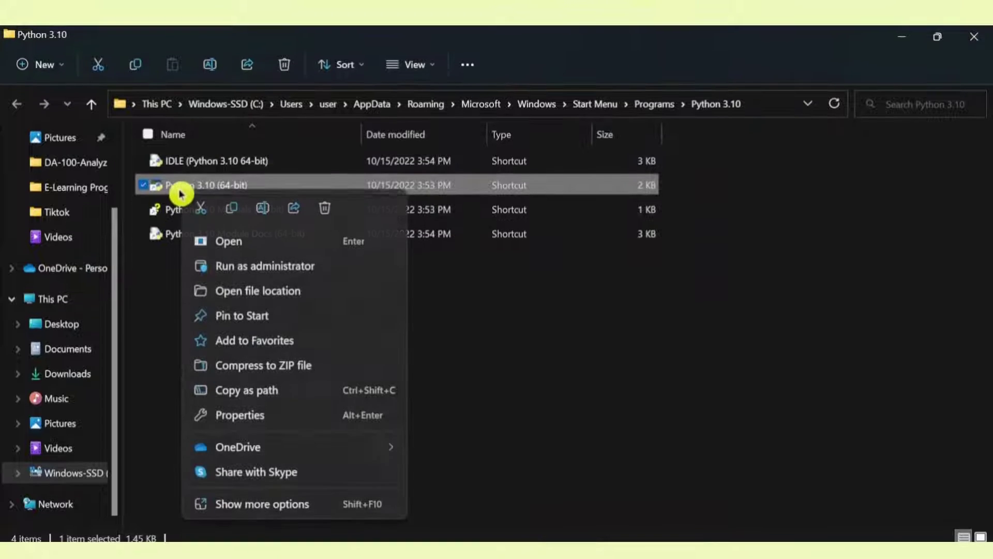
left_click(256, 415)
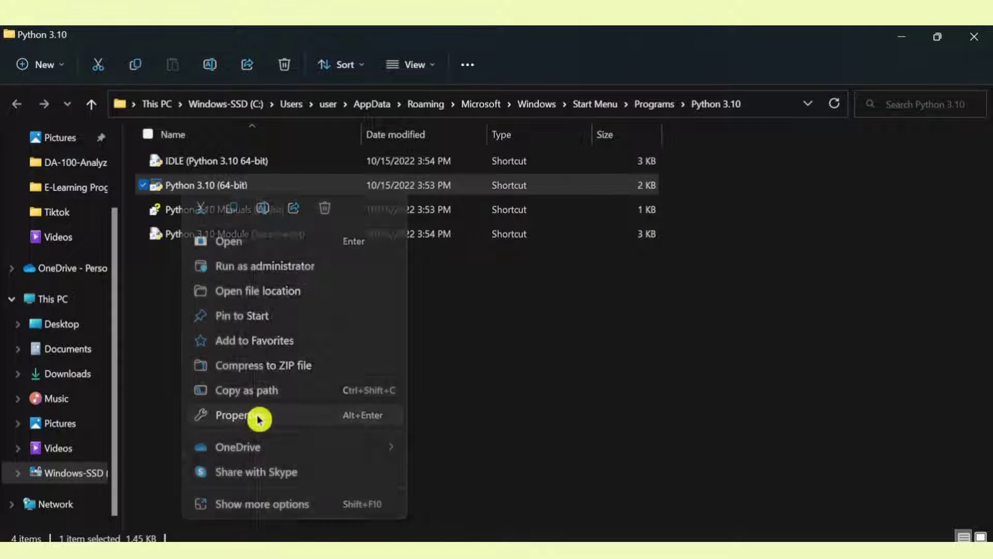
Step: Examine the full Target path of the Python 3.10 (64-bit) shortcut up to its executable, and close the properties
left_click(478, 249)
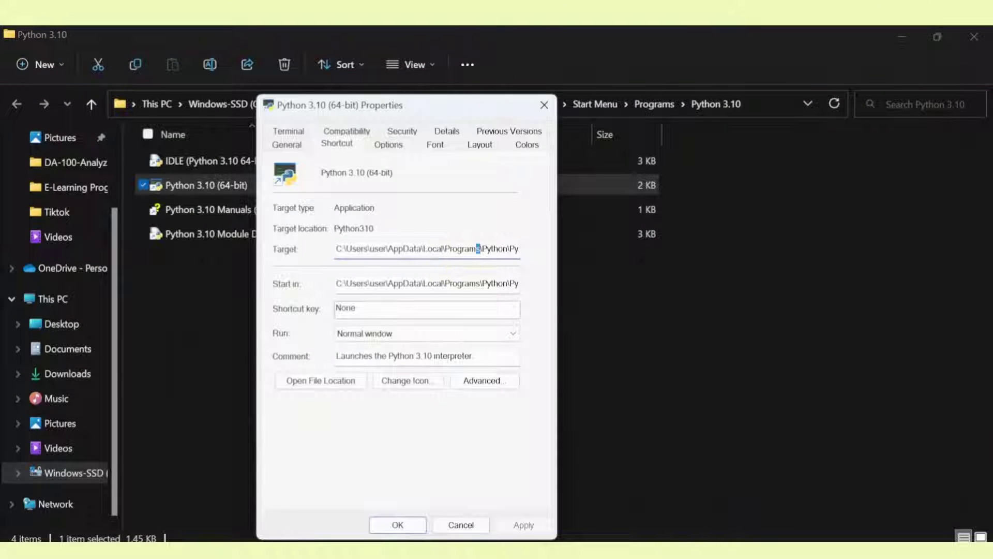
key("Right")
key("Right")
key("Right")
key("Right")
key("Right")
key("Right")
key("Right")
key("Right")
key("Right")
key("Right")
key("Right")
key("Right")
key("Right")
key("Right")
key("Right")
key("Right")
key("Right")
key("Right")
key("Right")
key("Right")
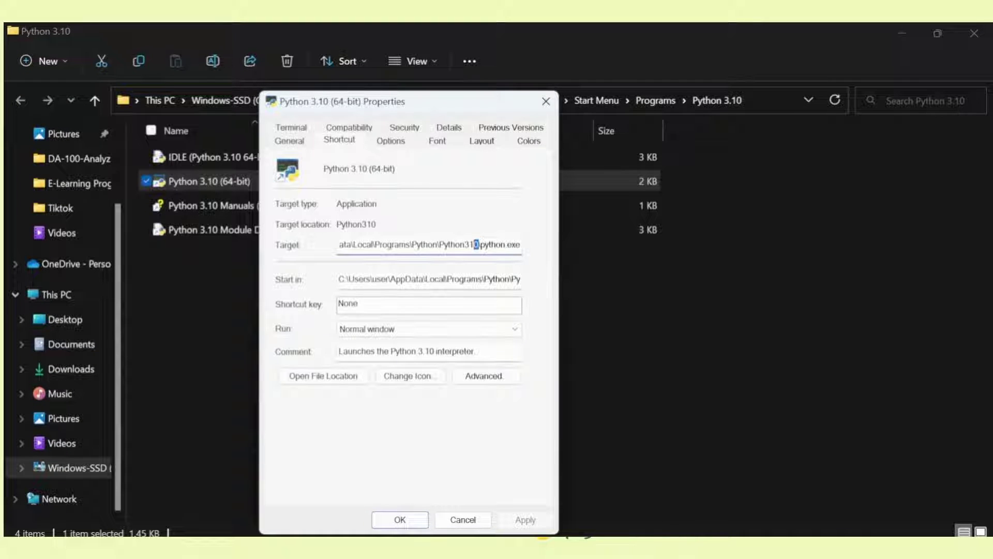
key("shift+Left")
key("shift+Left")
key("shift+Left")
key("shift+Left")
key("shift+Left")
key("shift+Left")
key("shift+Left")
key("shift+Left")
key("shift+Left")
key("shift+Left")
key("shift+Left")
key("shift+Left")
key("shift+Left")
key("shift+Left")
key("shift+Left")
key("shift+Left")
key("shift+Left")
key("shift+Left")
key("shift+Left")
key("shift+Left")
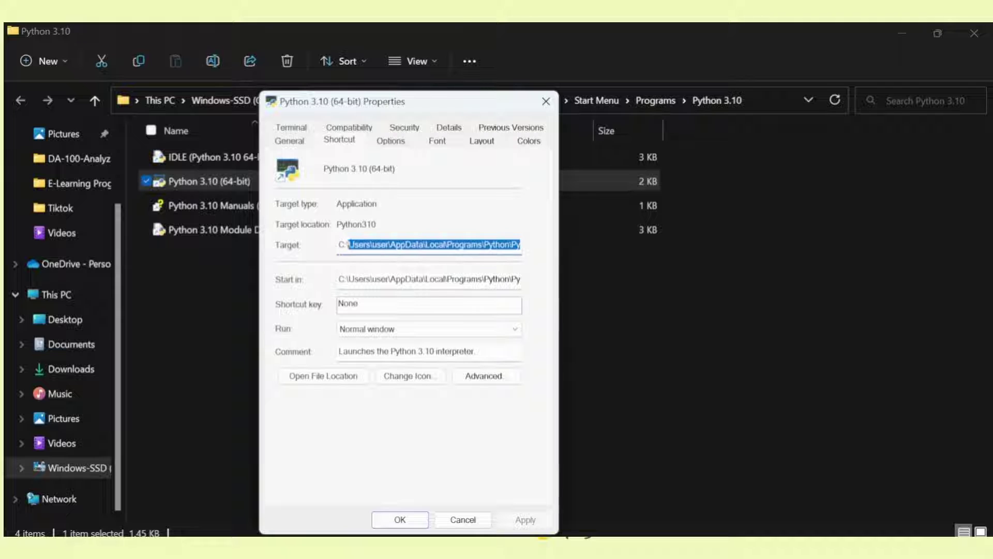
left_click(505, 244)
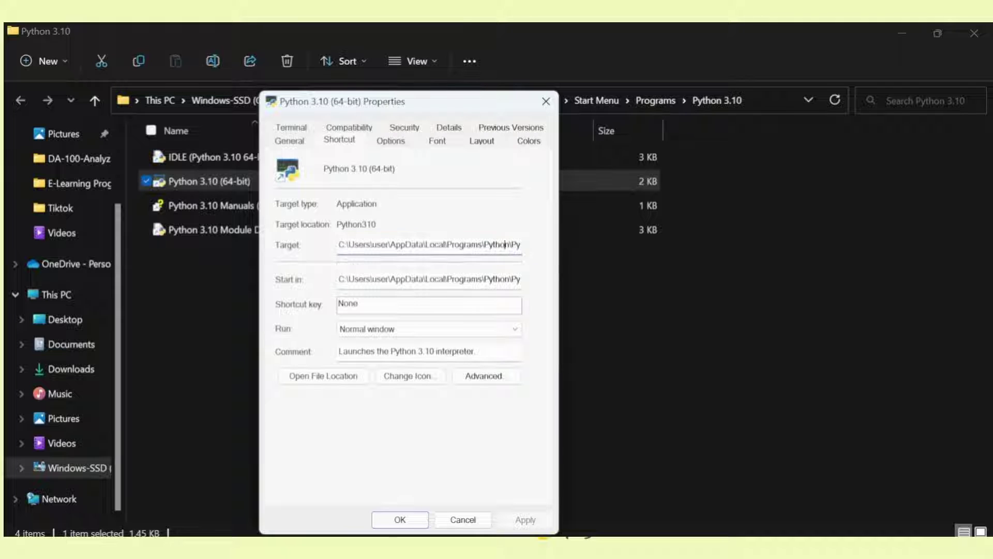
key("Right")
key("Right")
key("Right")
key("Right")
key("Right")
key("Right")
key("Right")
key("Right")
key("Right")
key("Right")
key("Right")
key("Right")
key("Right")
key("Right")
key("Right")
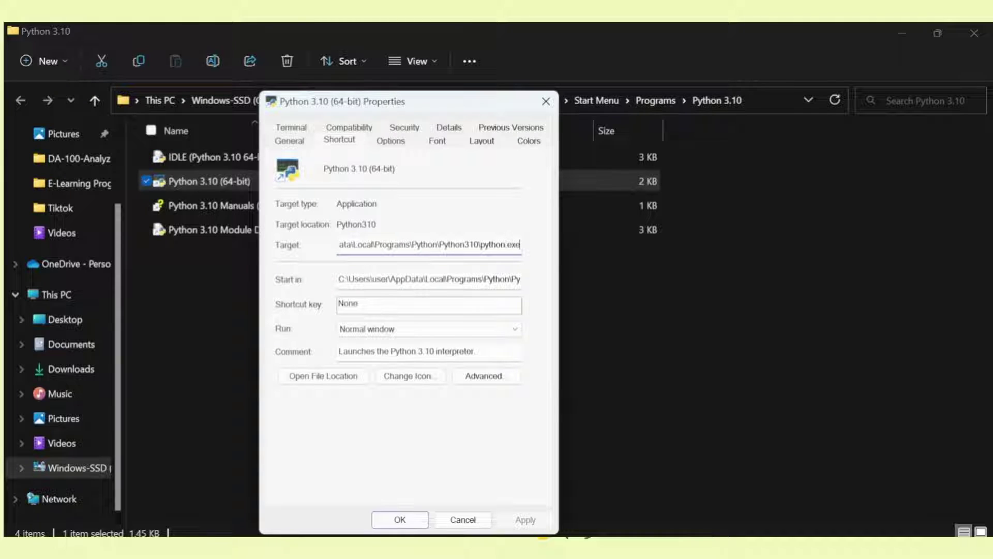
left_click(549, 105)
Step: In Command Prompt, change the directory to C:\Users\user\AppData\Local\Programs\Python\Python310
mouse_move(705, 547)
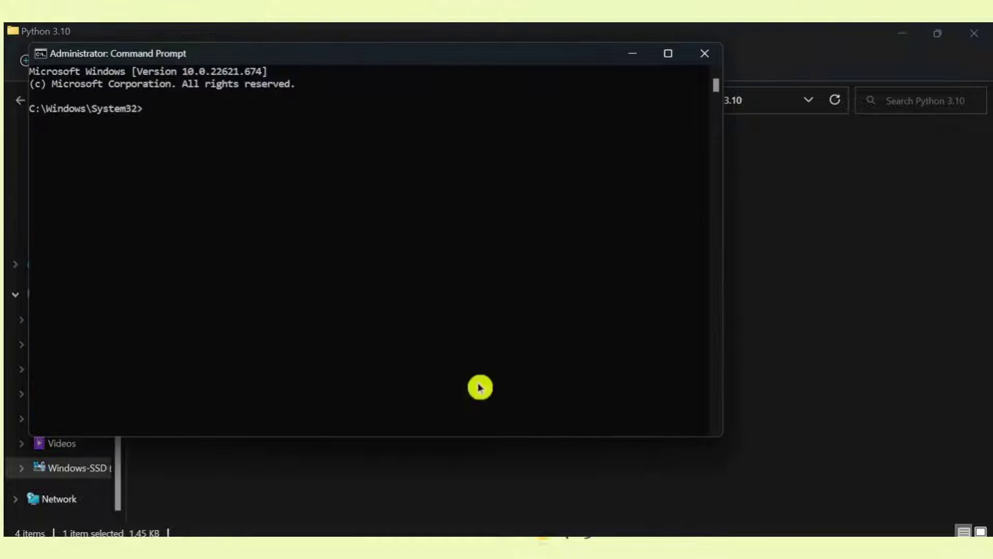
type("cd")
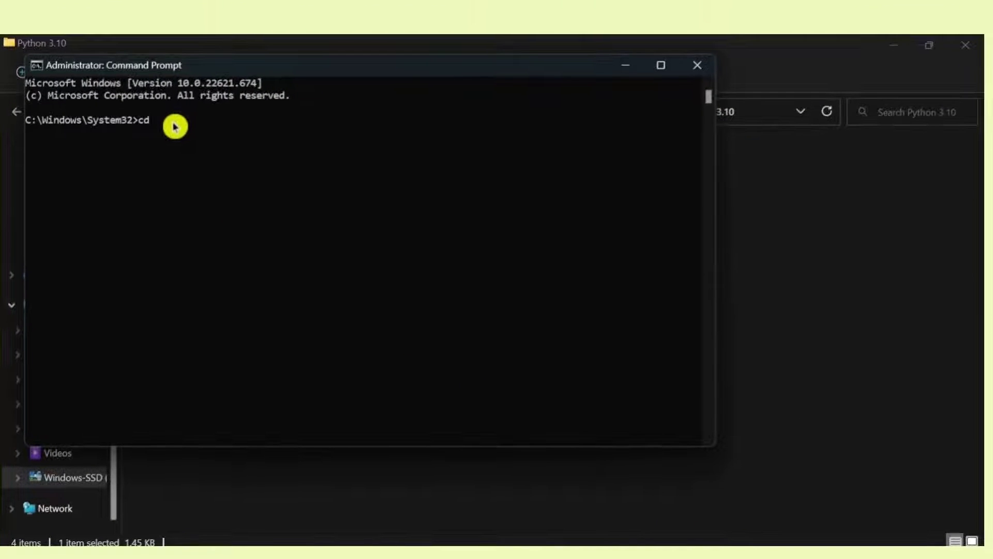
type("C:\\Users\\user\\AppData\\Local\\Programs\\Python\\Python310")
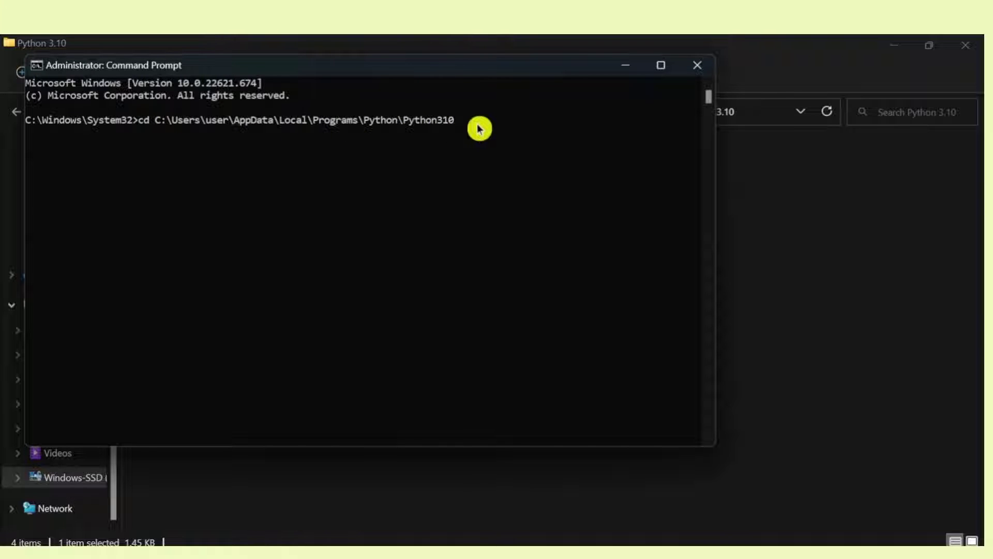
key("Return")
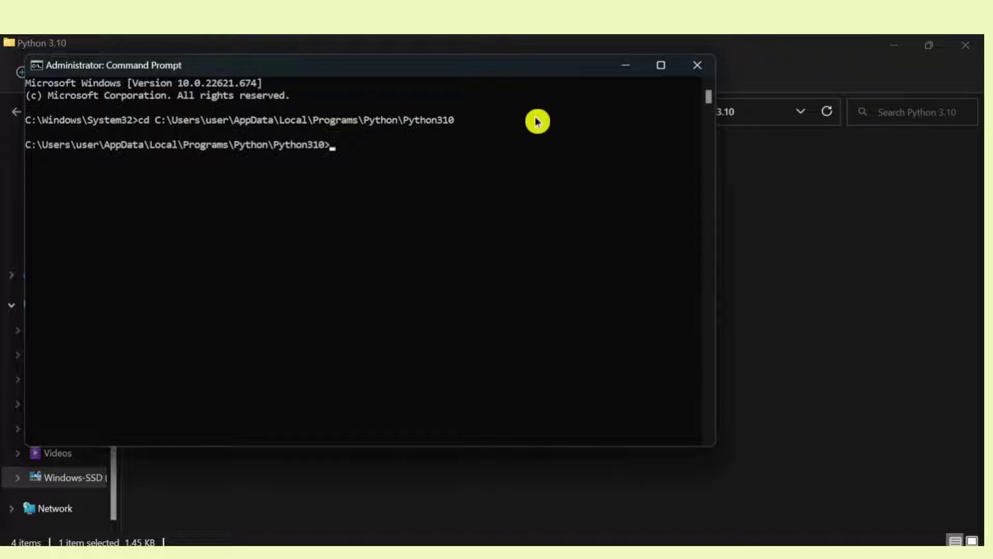
Step: Install the pandas library by running python -m pip install pandas
left_click_drag(340, 73, 379, 84)
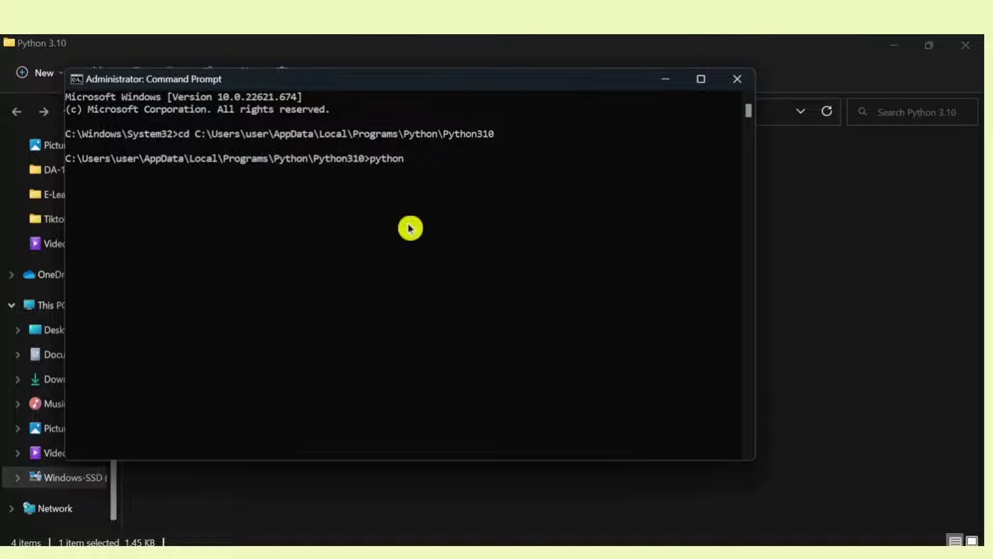
type("-m pip install pandas")
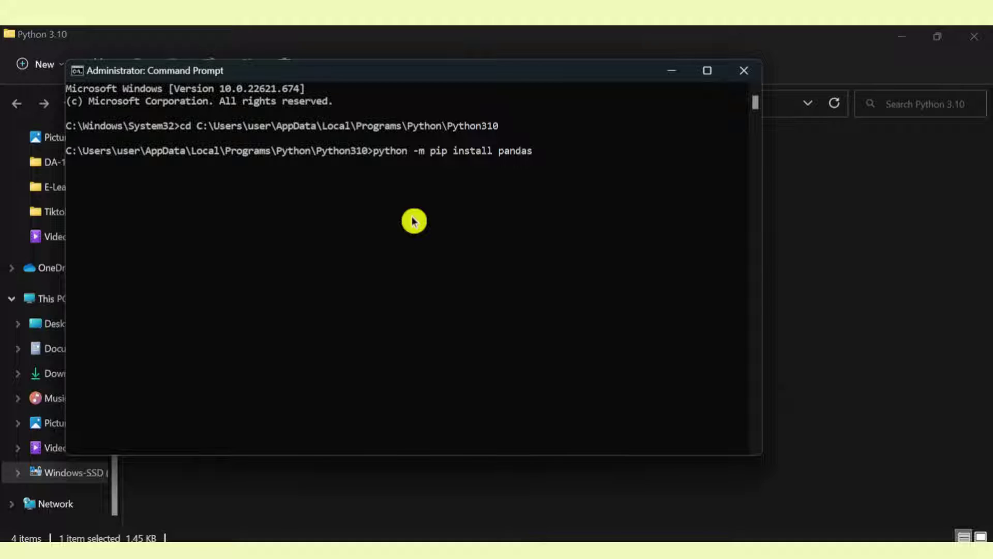
key("Return")
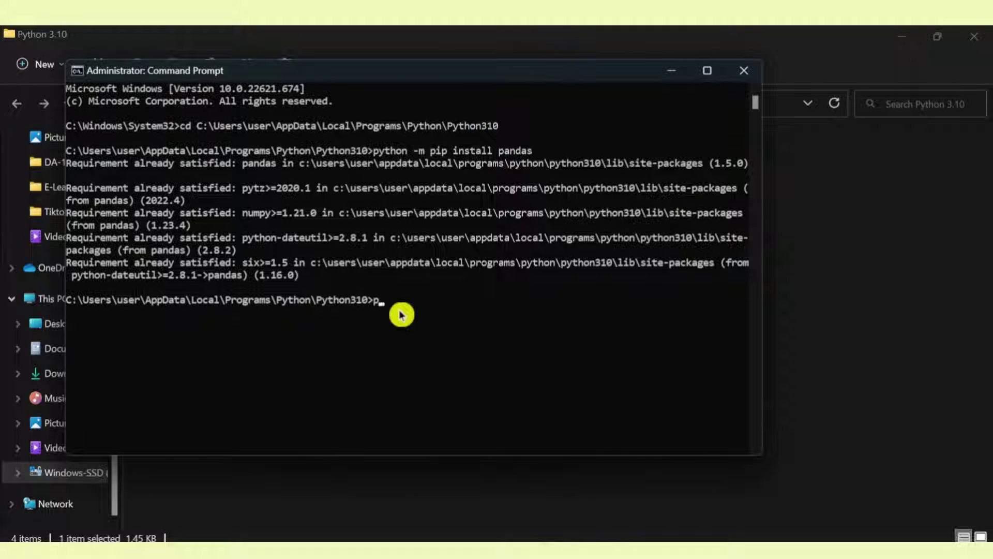
Step: Install the matplotlib library by running python -m pip install matplotlib, and minimize the Command Prompt window
key("Up")
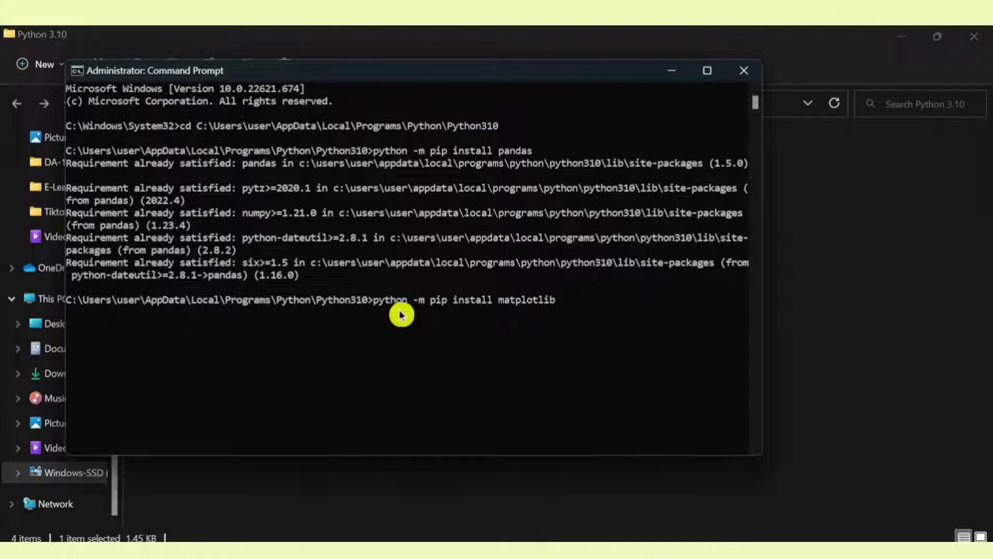
key("Return")
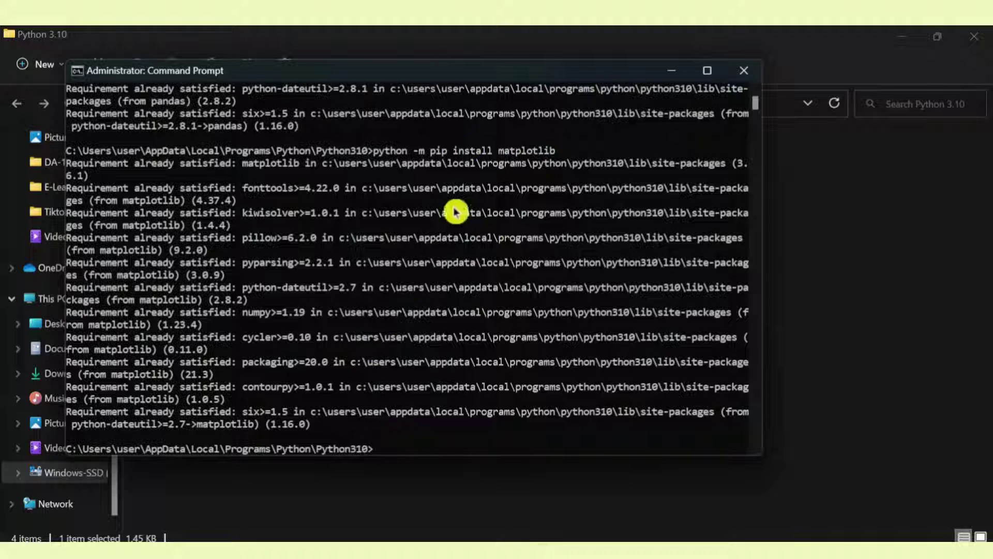
left_click(680, 76)
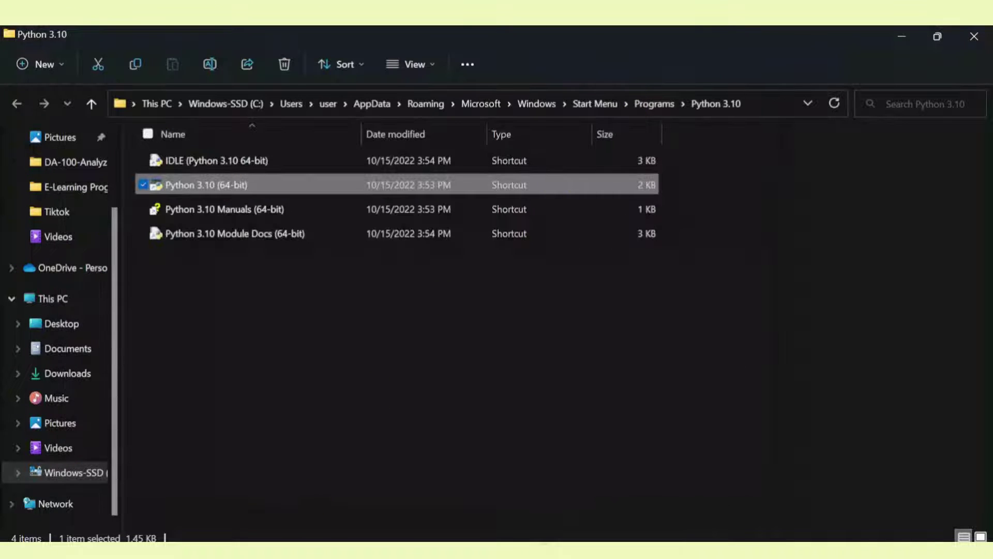
Step: Switch to the Dominos report in Power BI Desktop and open the global Python scripting options
mouse_move(396, 550)
left_click(441, 499)
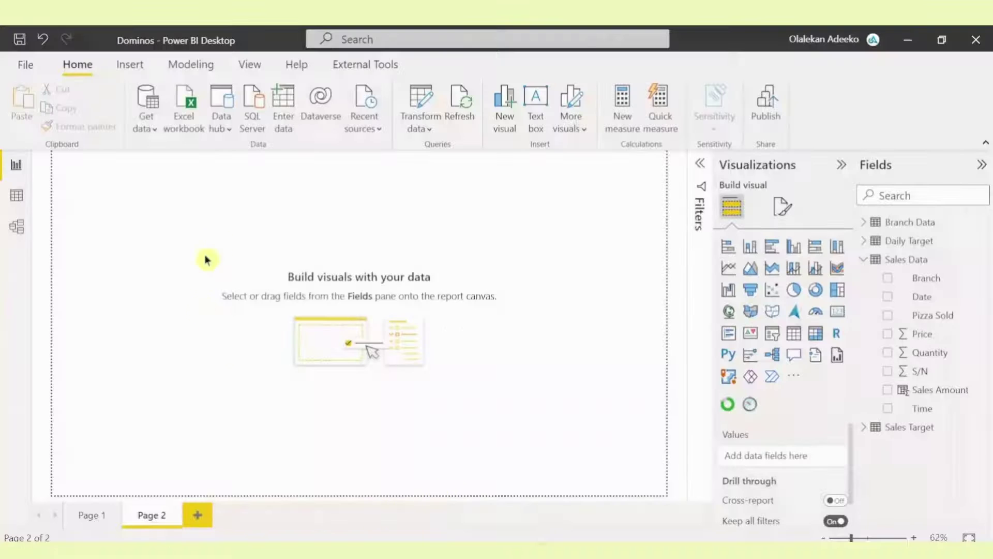
left_click(23, 64)
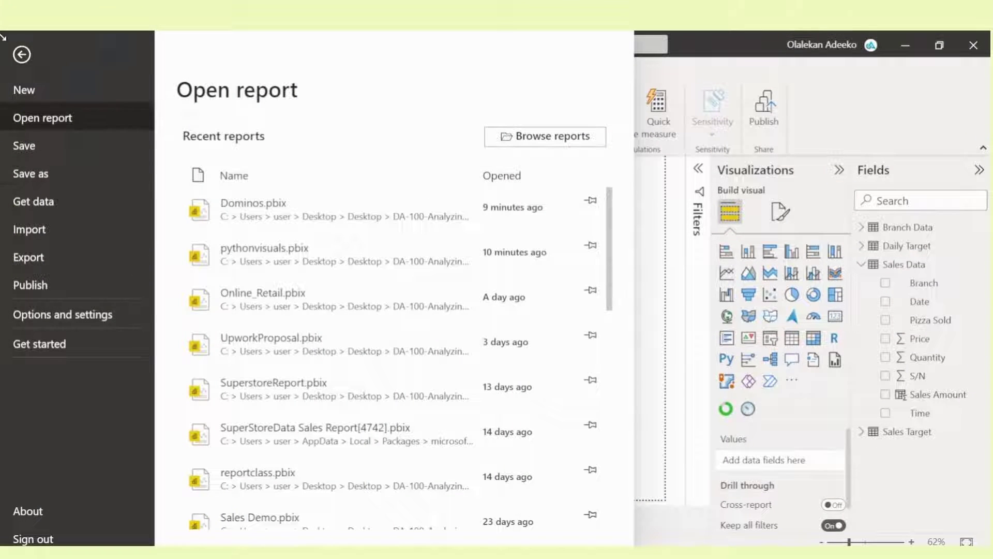
left_click(52, 323)
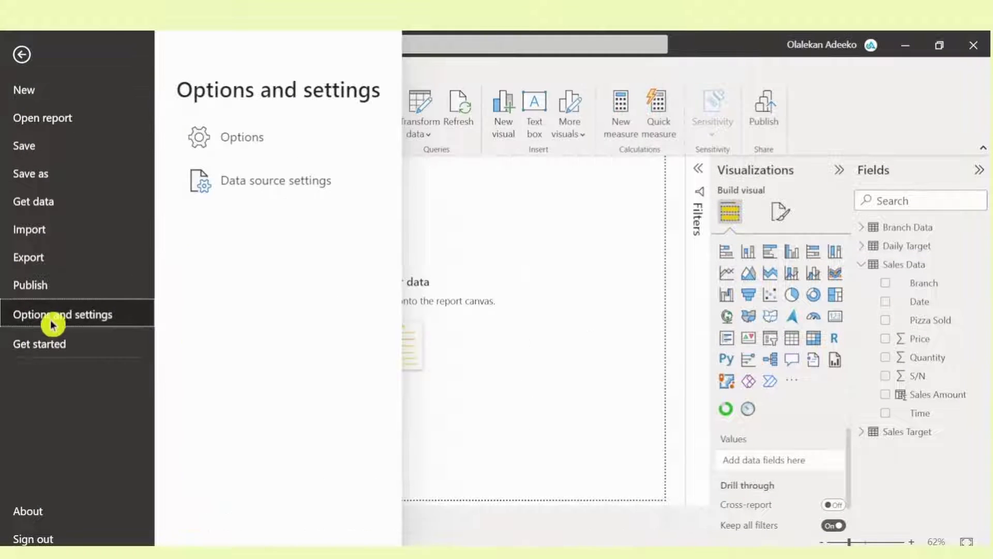
left_click(244, 138)
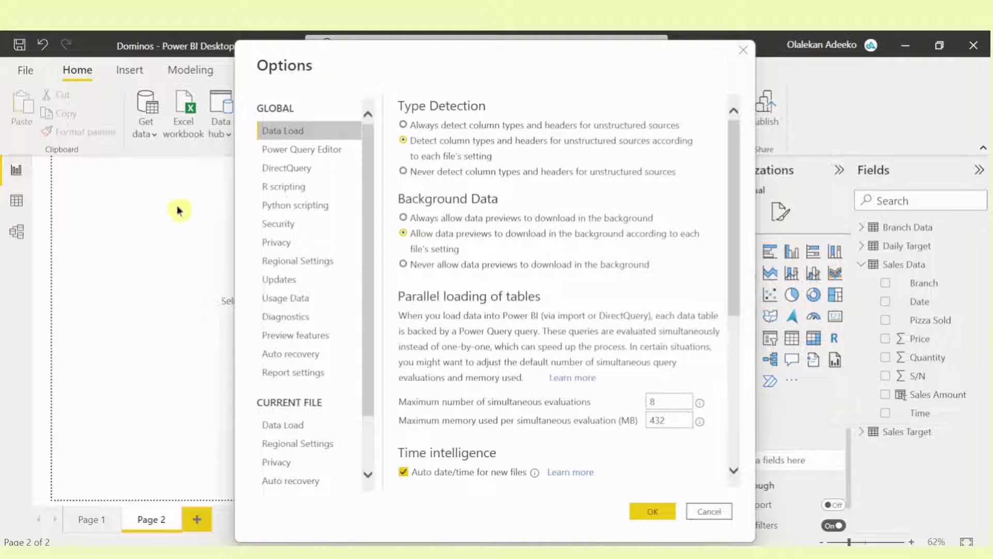
left_click_drag(337, 67, 165, 59)
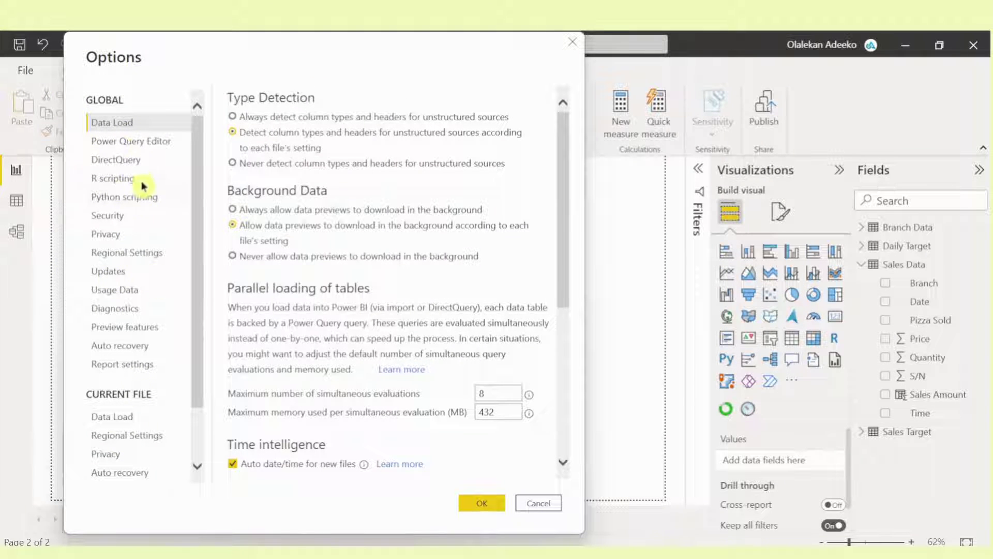
left_click(129, 201)
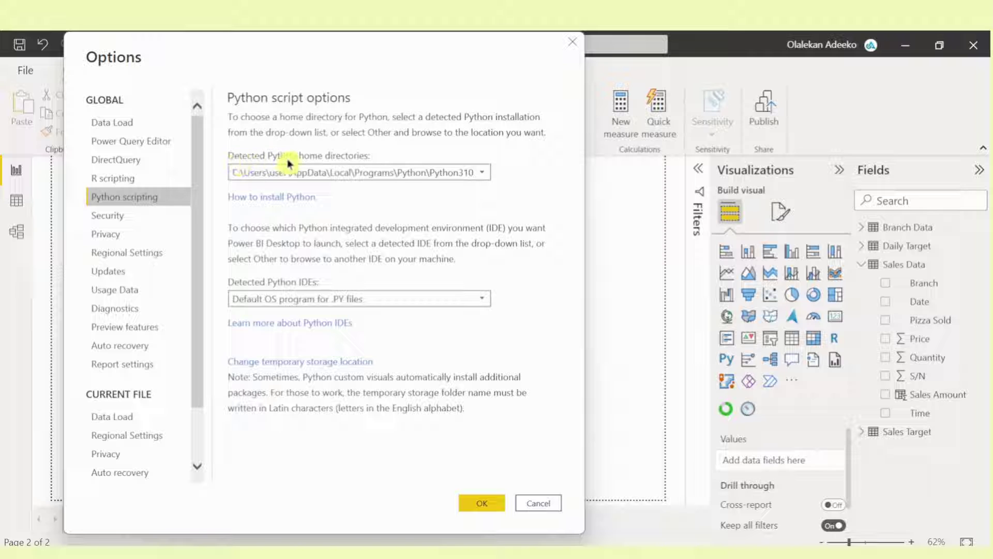
Step: Review the detected Python home directories, keep the Programs\Python\Python310 folder selected and accept the options
left_click(475, 174)
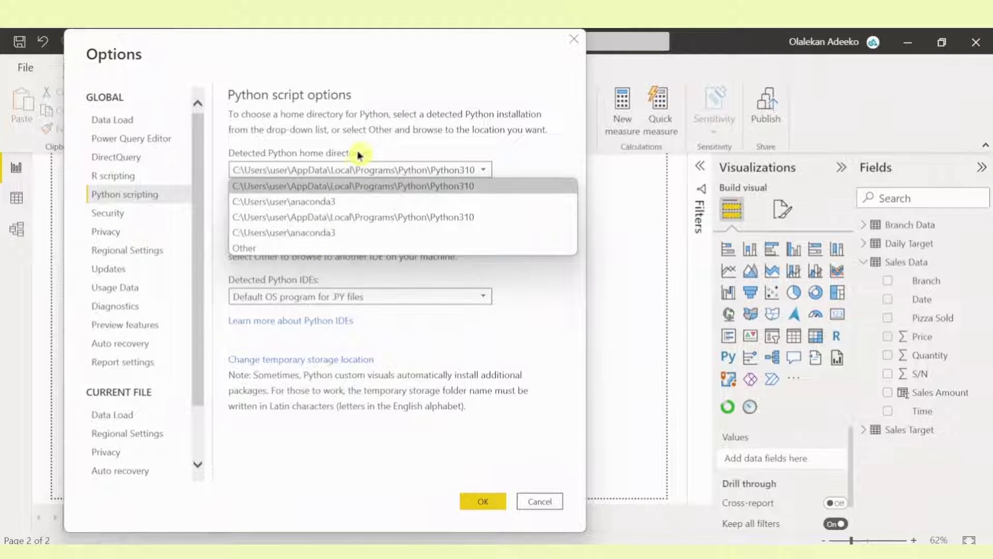
left_click(536, 151)
left_click(488, 505)
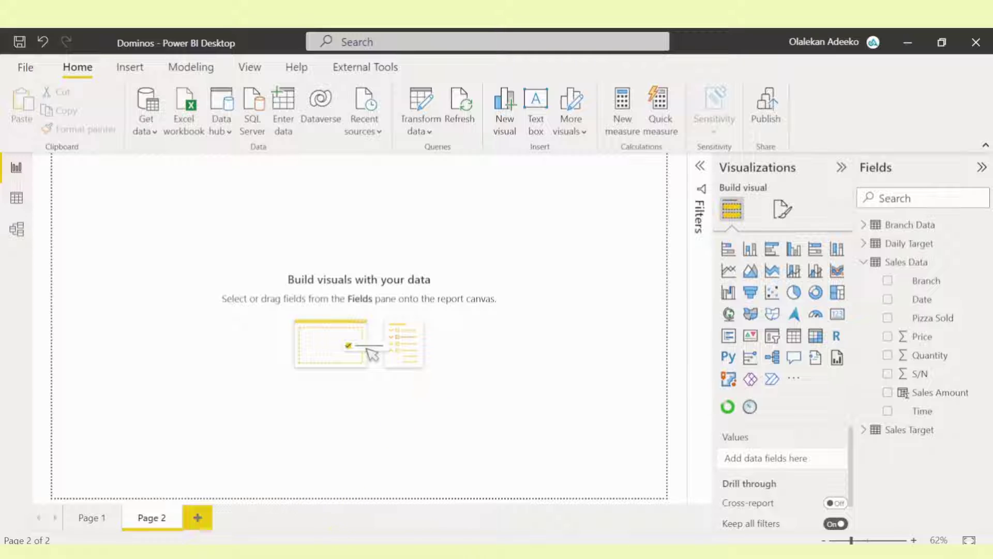
Step: Switch to the browser and examine the basic plots on the matplotlib Plot types page
left_click(291, 551)
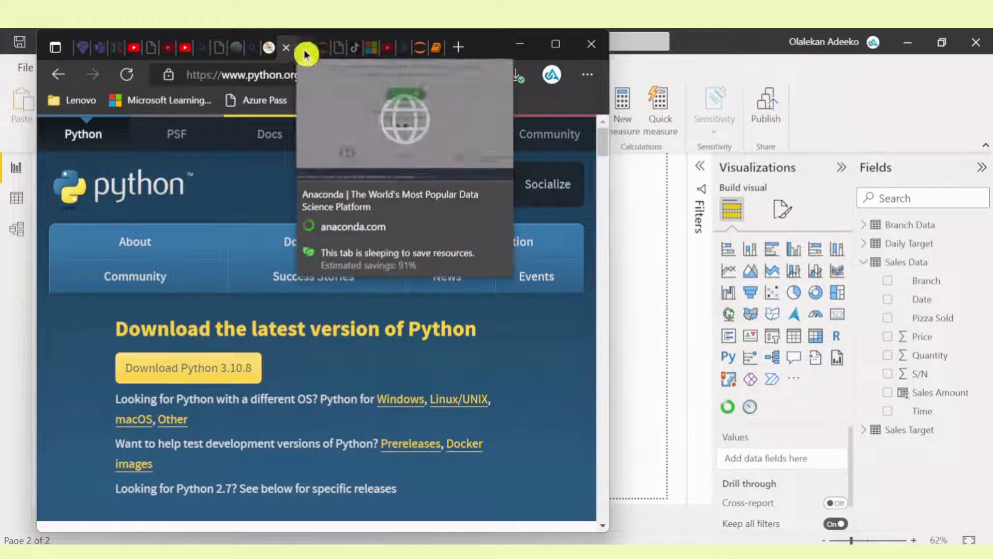
left_click(271, 52)
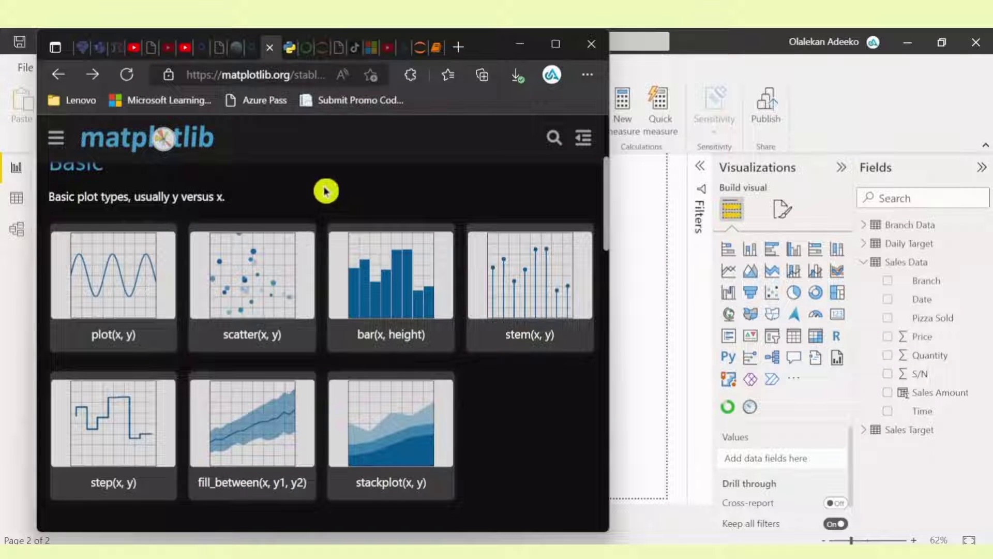
scroll(346, 282, "up", 3)
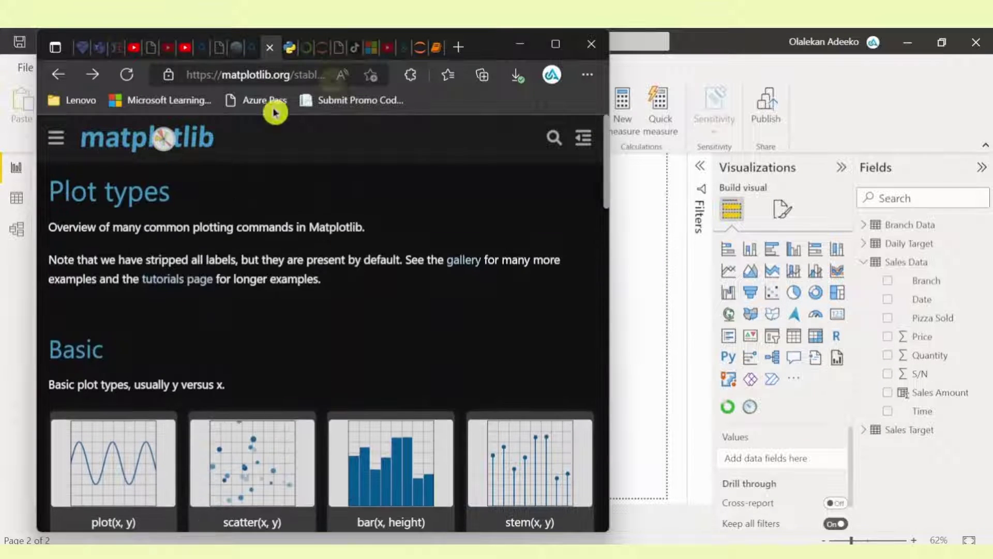
scroll(195, 239, "down", 2)
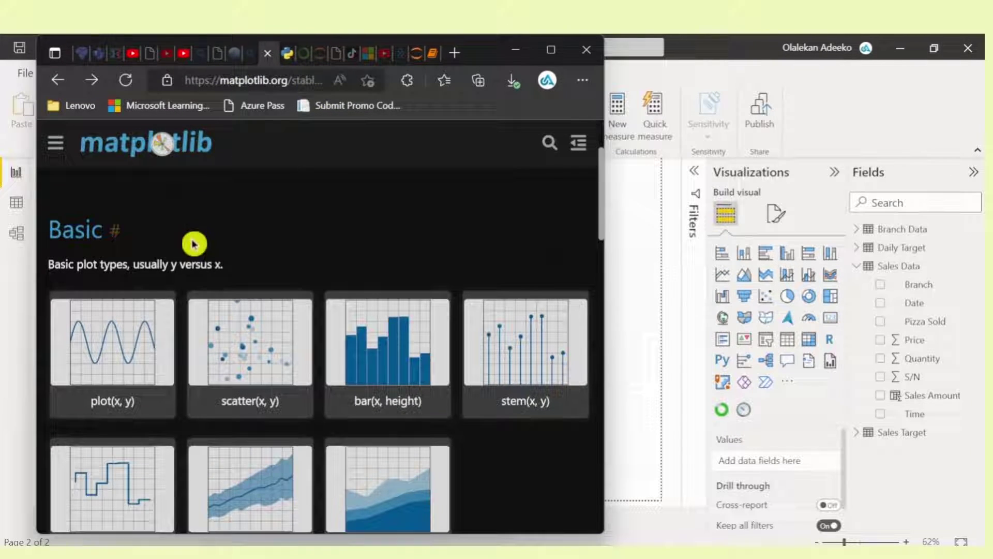
Step: Examine the available chart categories on the matplotlib Plot types page, and minimize the browser to return to Power BI Desktop
scroll(195, 239, "down", 2)
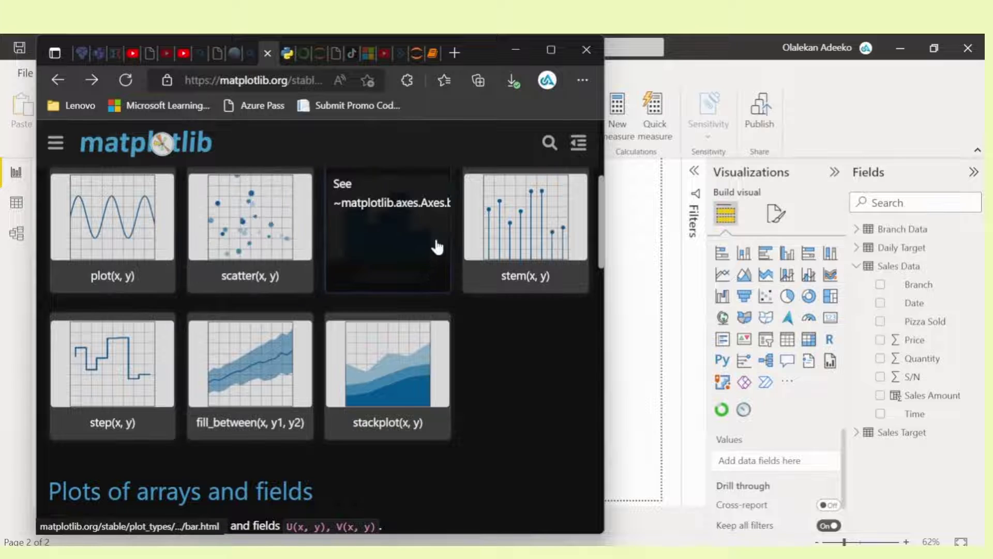
scroll(432, 244, "down", 10)
scroll(432, 396, "down", 5)
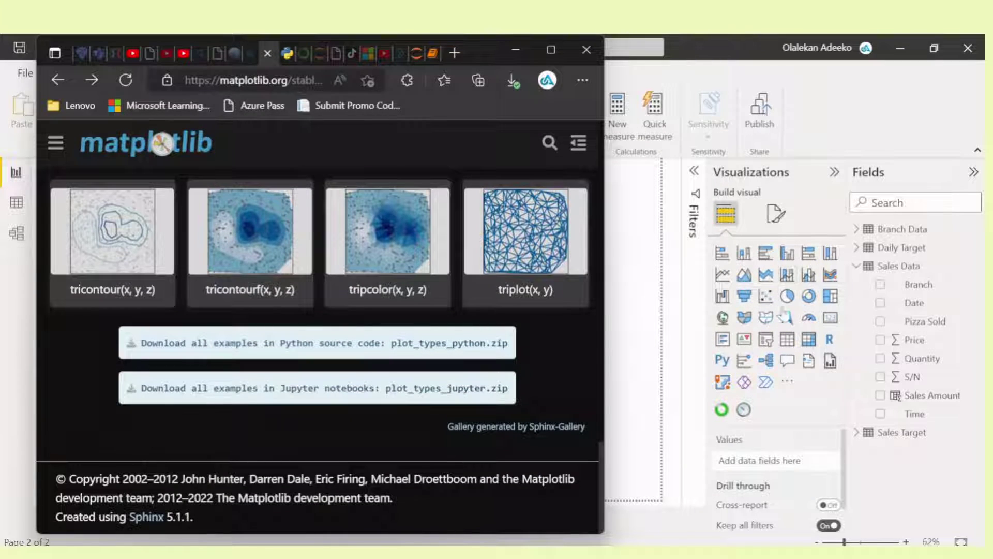
scroll(402, 373, "up", 3)
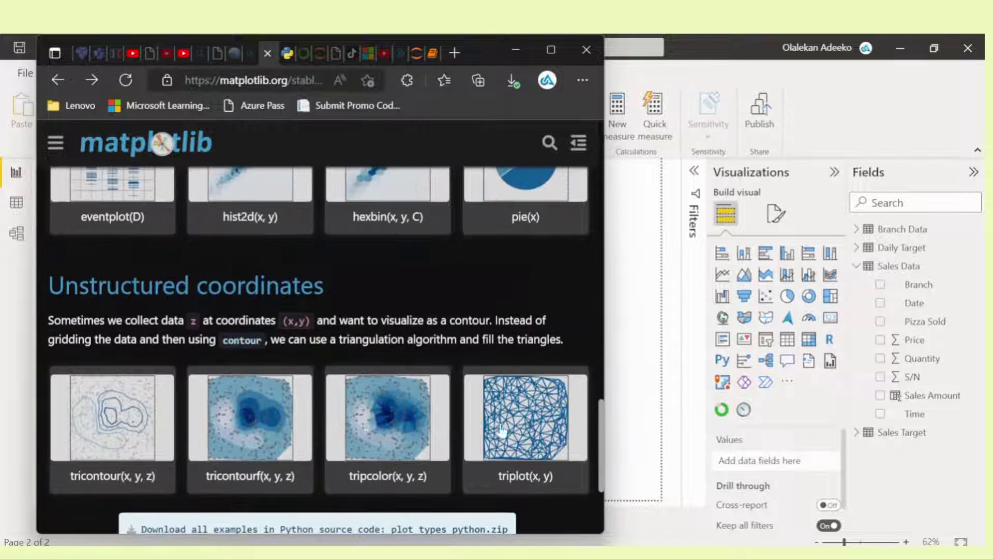
scroll(288, 319, "up", 10)
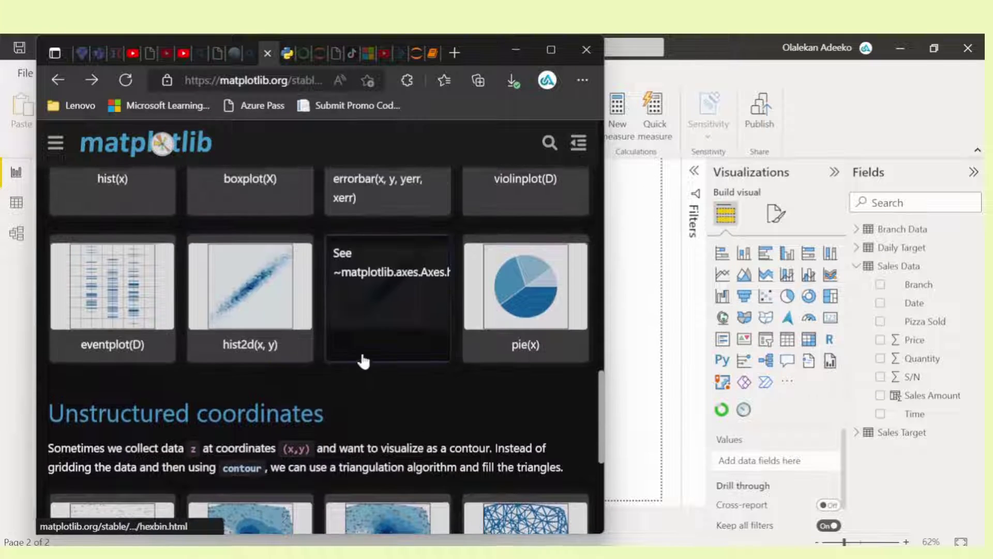
scroll(399, 355, "up", 5)
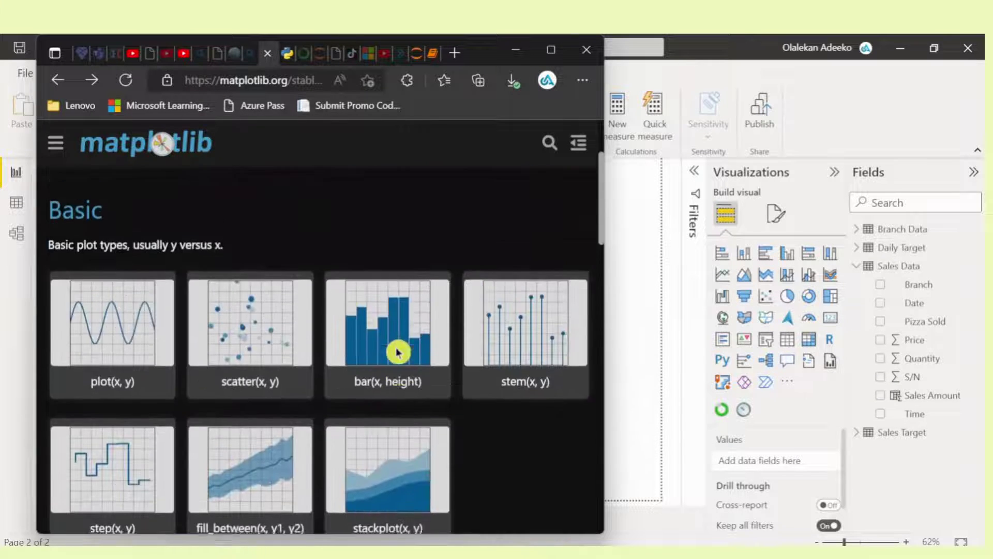
scroll(395, 350, "down", 2)
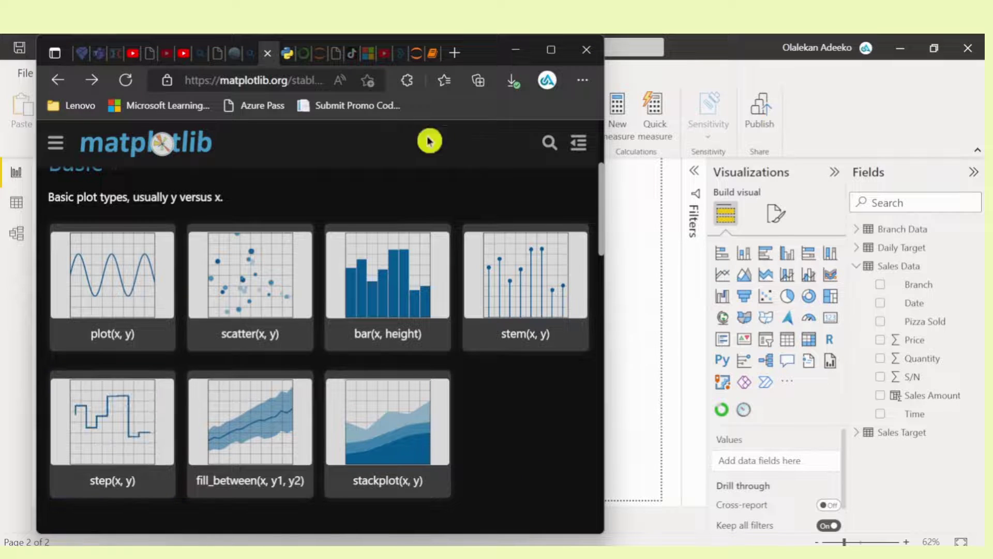
left_click(516, 51)
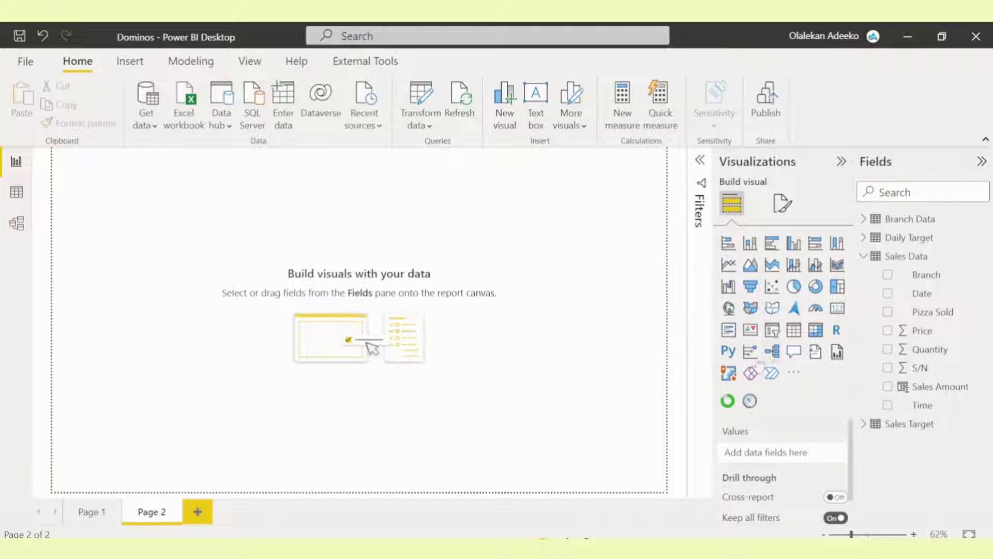
Step: Add a Python visual to Page 2, enlarge it to nearly fill the page, and give it the Branch and Sales Amount fields from Sales Data
left_click(729, 356)
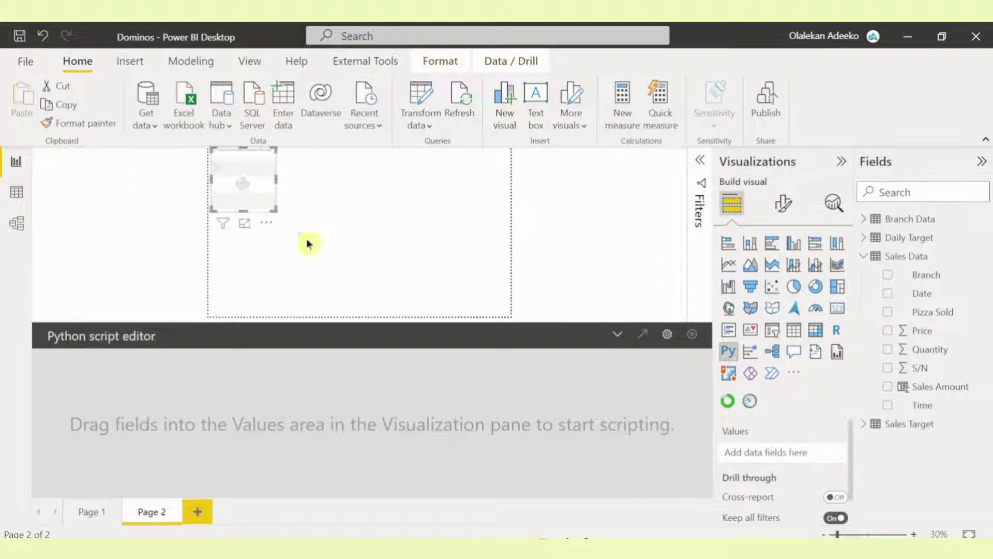
left_click_drag(255, 207, 493, 326)
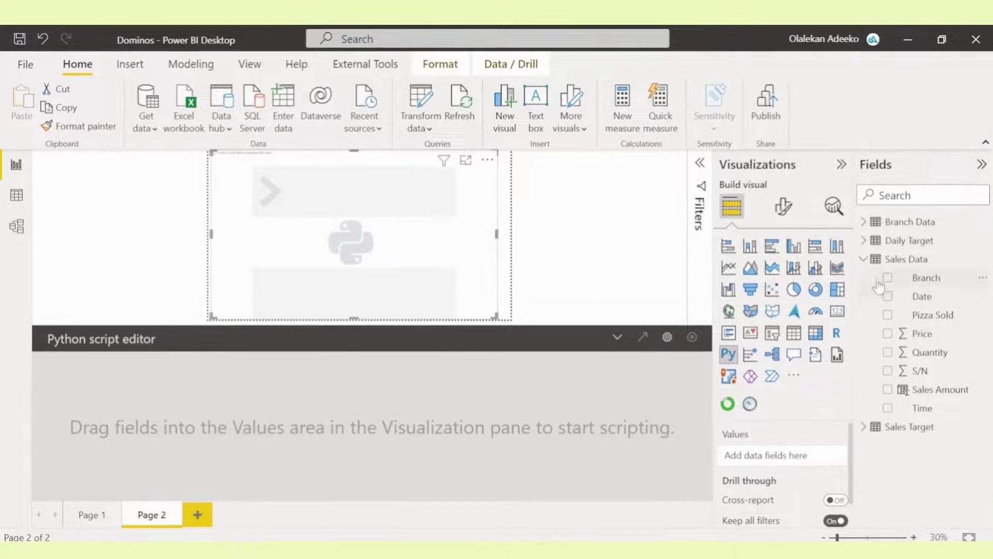
left_click(887, 279)
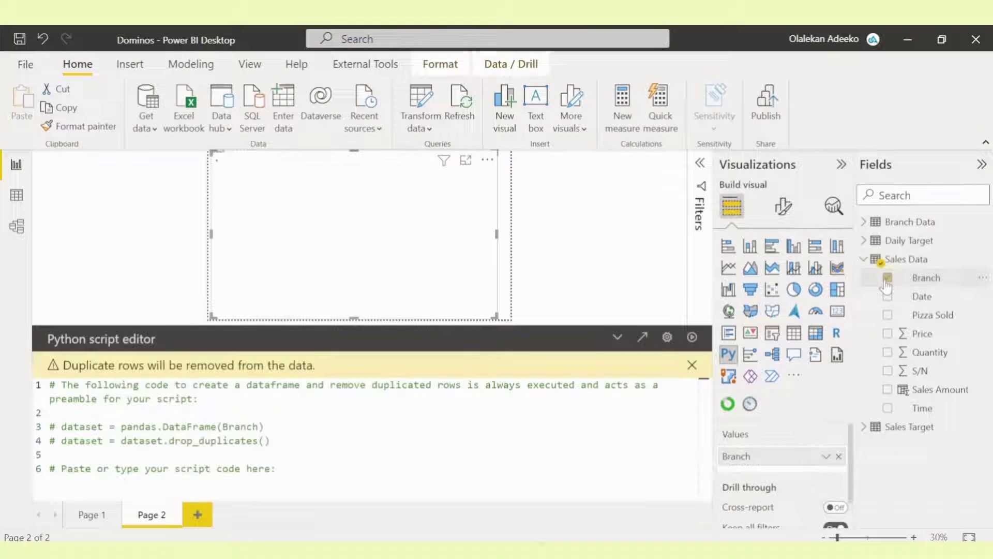
left_click(888, 389)
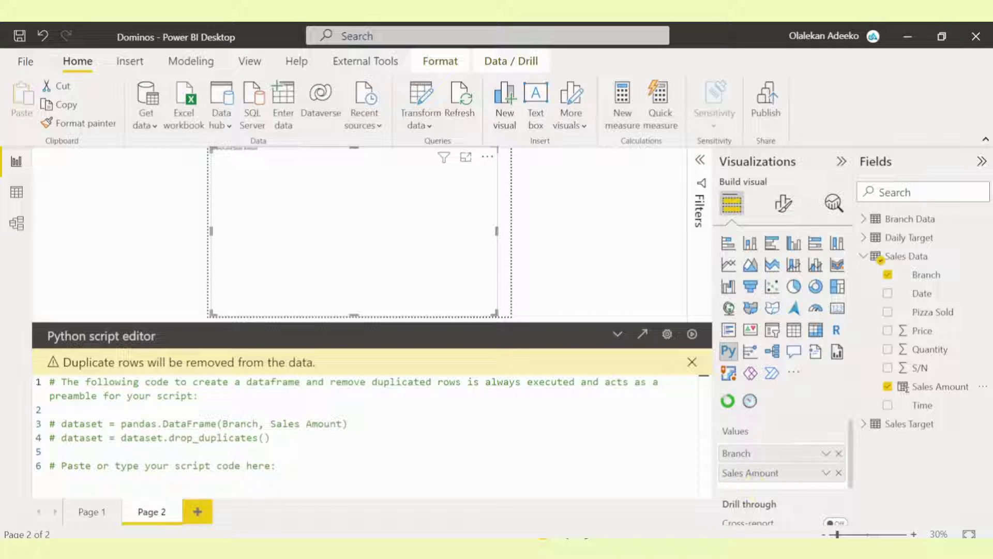
Step: Start the Python script below the preamble comments with the line import matplotlib.pyplot as plt
key("Return")
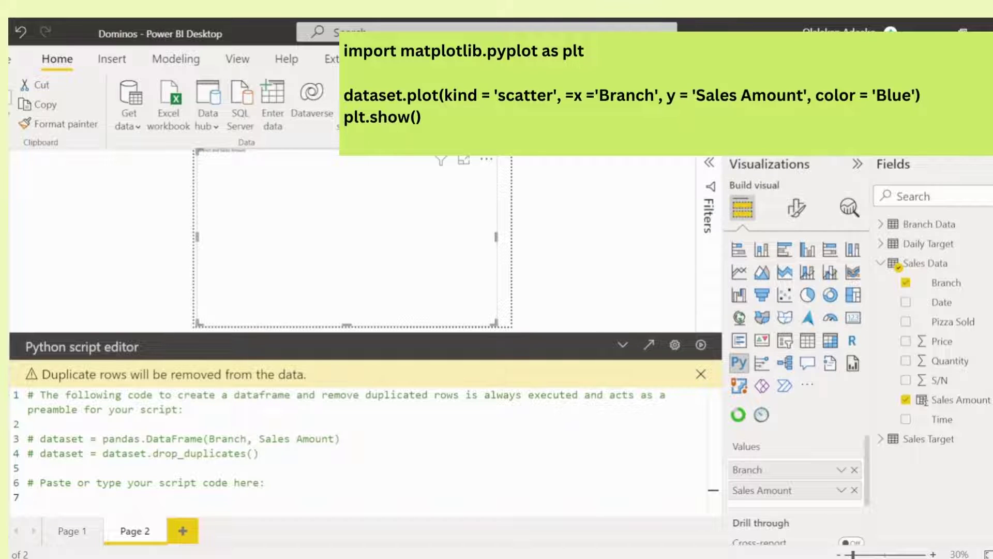
type("mport matplotlib.")
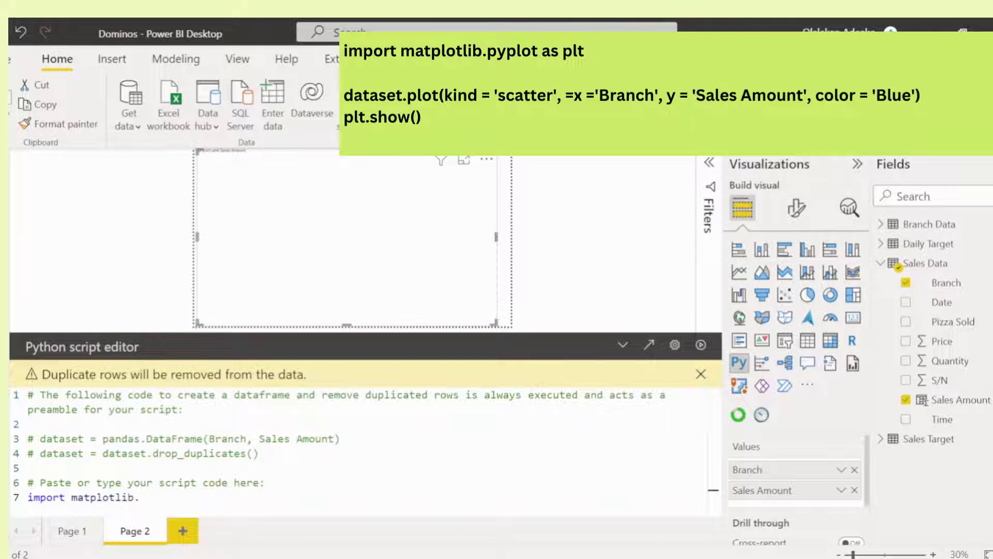
type("yplot as plt")
key("Return")
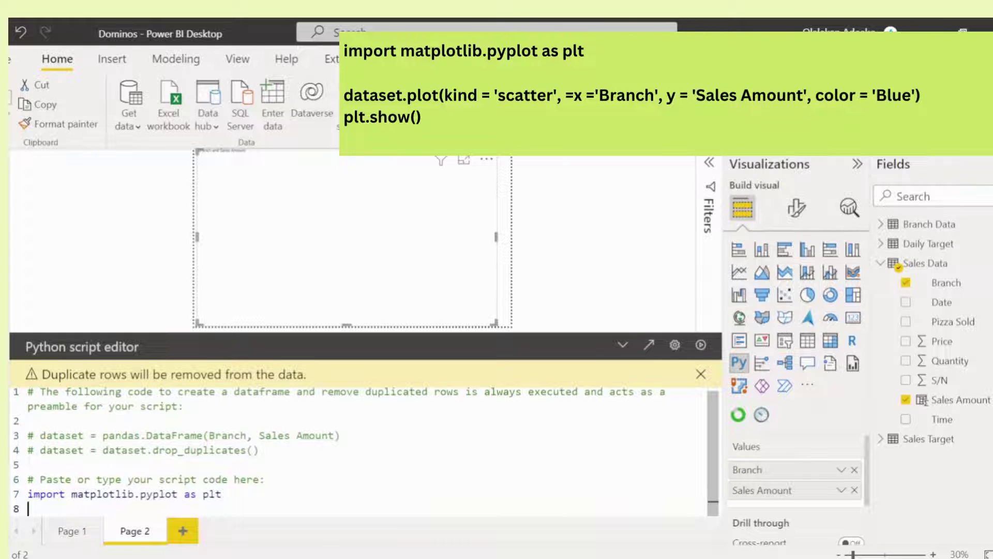
Step: Complete the script with dataset.plot(kind = 'scatter', x='Branch', y= 'Sales Amount', color ='Blue') and plt.show(), and run it
type("dataset.plot(")
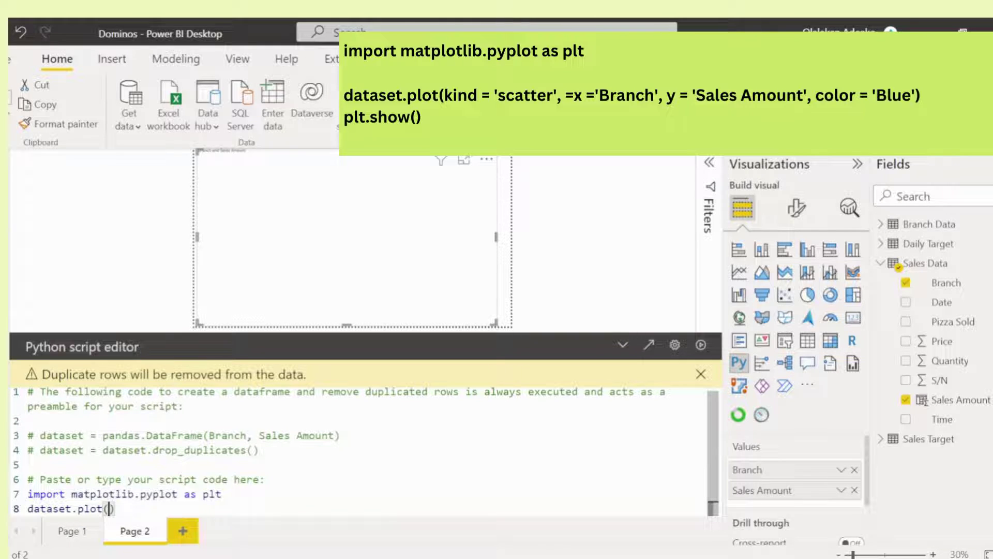
type("kind = 'scatter'")
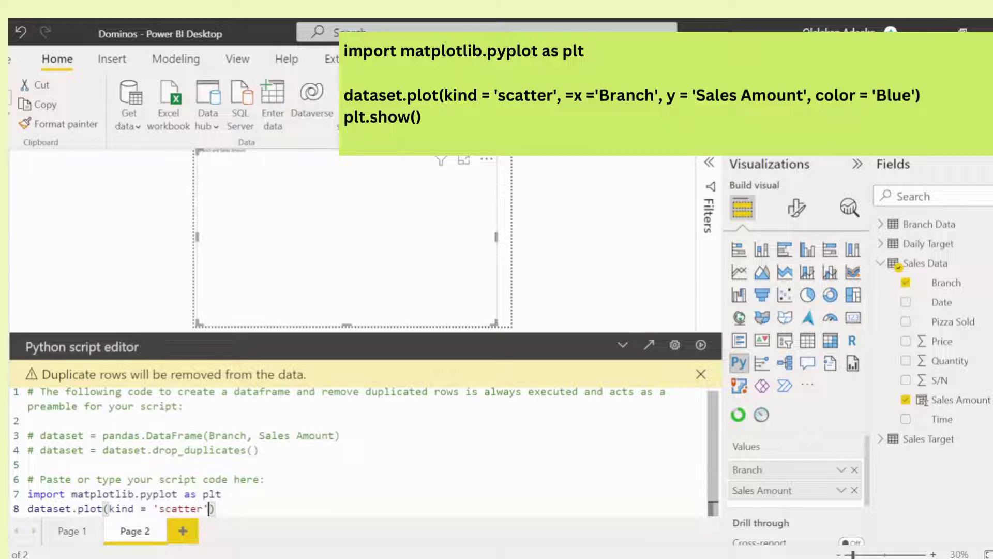
type(", x='Branch'")
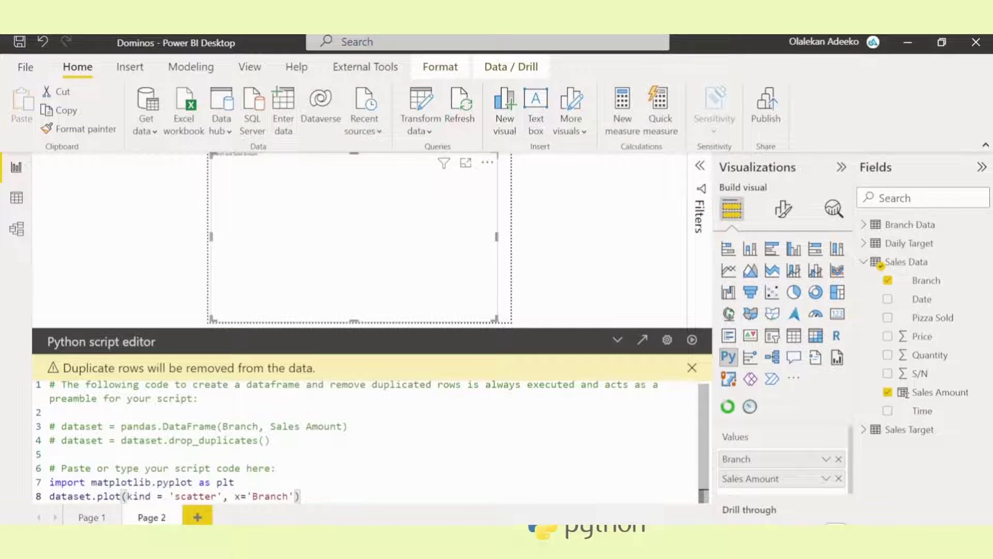
type(", y= 'Sales Amo")
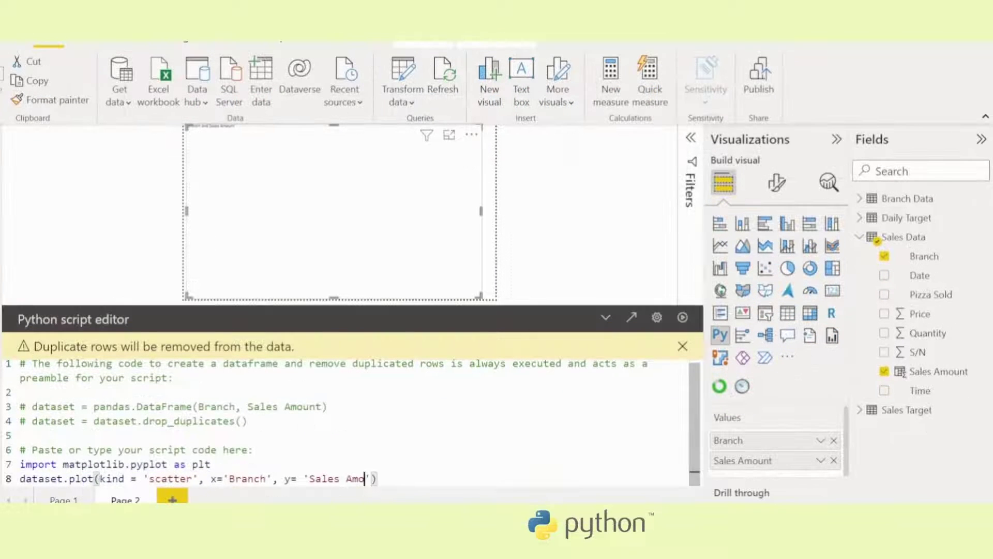
type("unt")
type(", color ='B")
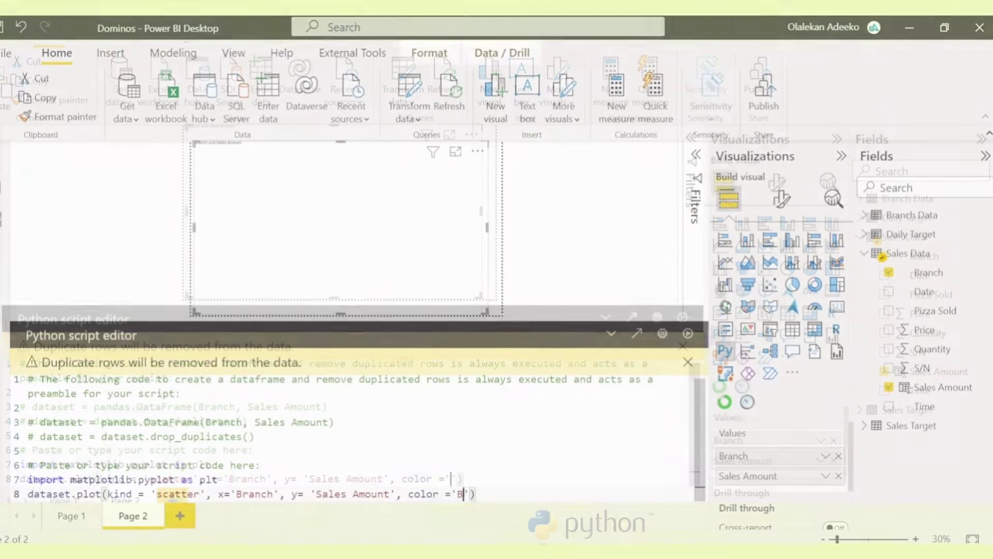
type("lue")
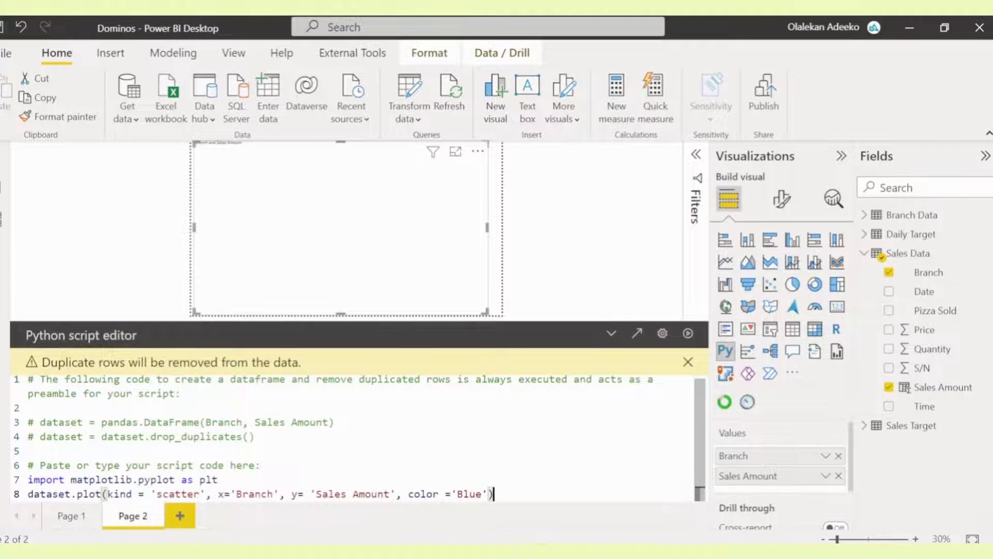
key("Return")
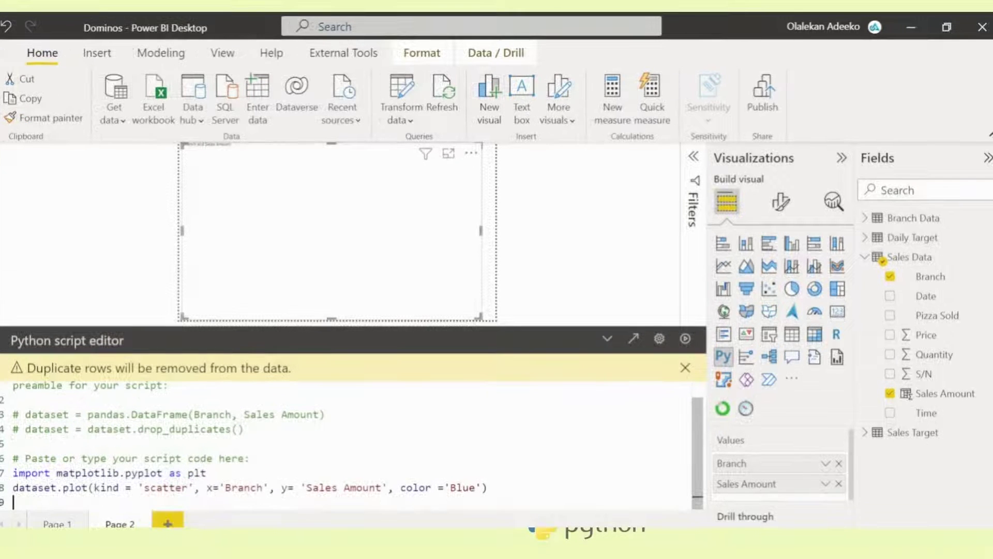
type("plt.show(")
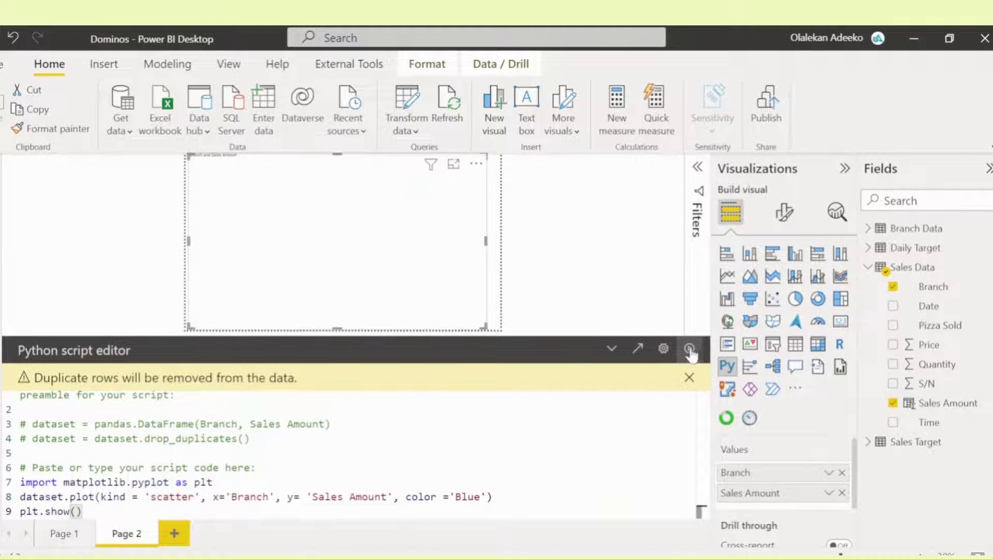
left_click(690, 348)
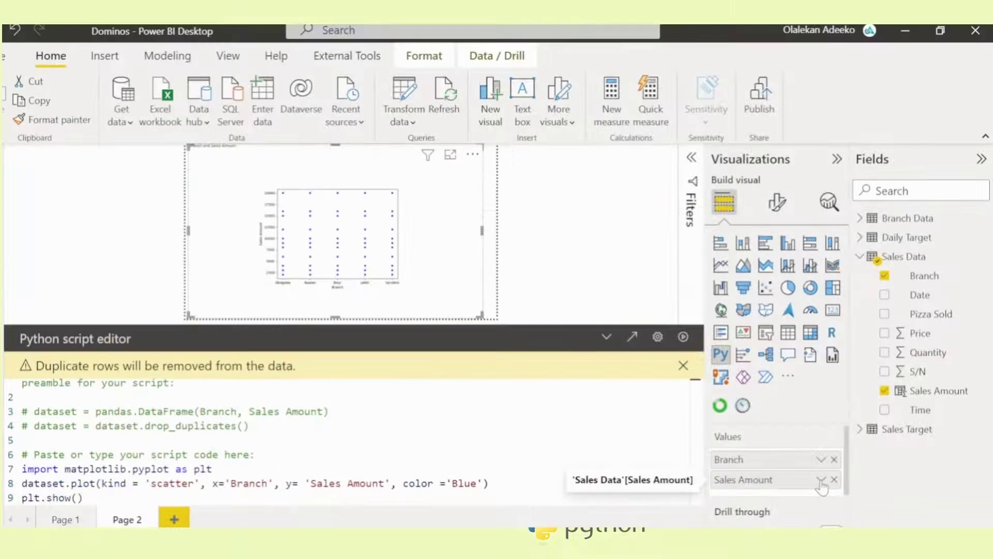
Step: Summarize the Sales Amount values of the Python visual by Sum
left_click(823, 481)
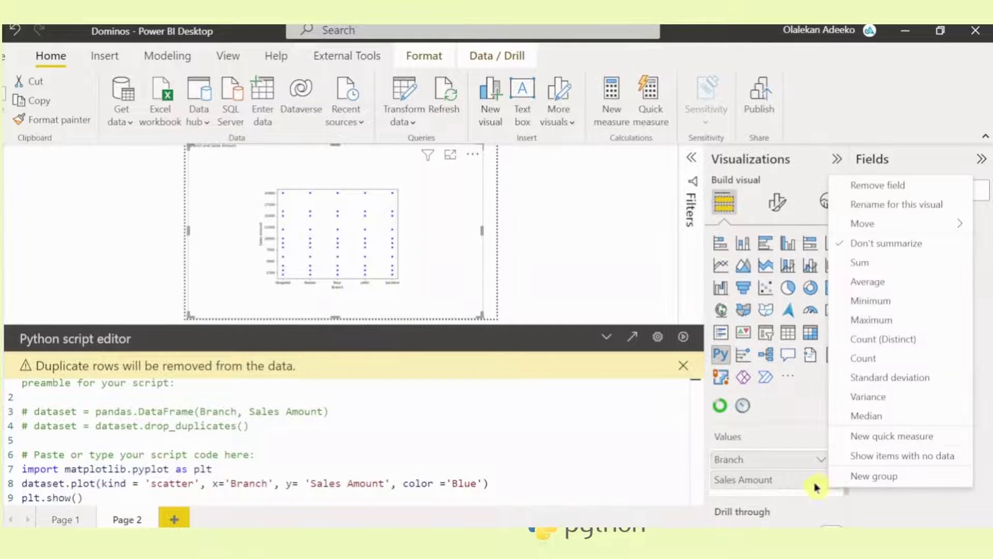
left_click(854, 269)
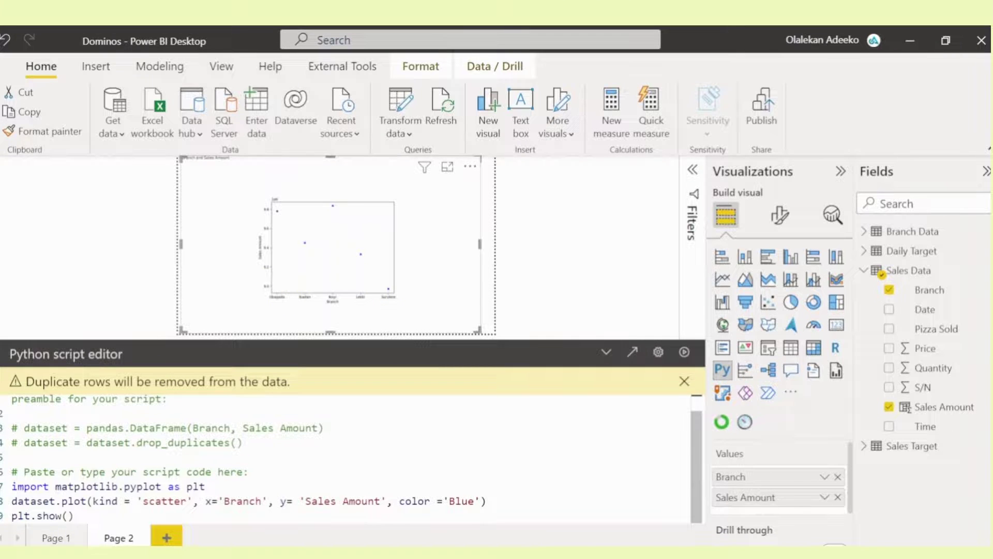
Step: Change the plot kind in the script to 'bar', check it against the matplotlib Plot types page, and run the script again
key("BackSpace")
key("BackSpace")
key("BackSpace")
key("BackSpace")
key("BackSpace")
key("BackSpace")
key("BackSpace")
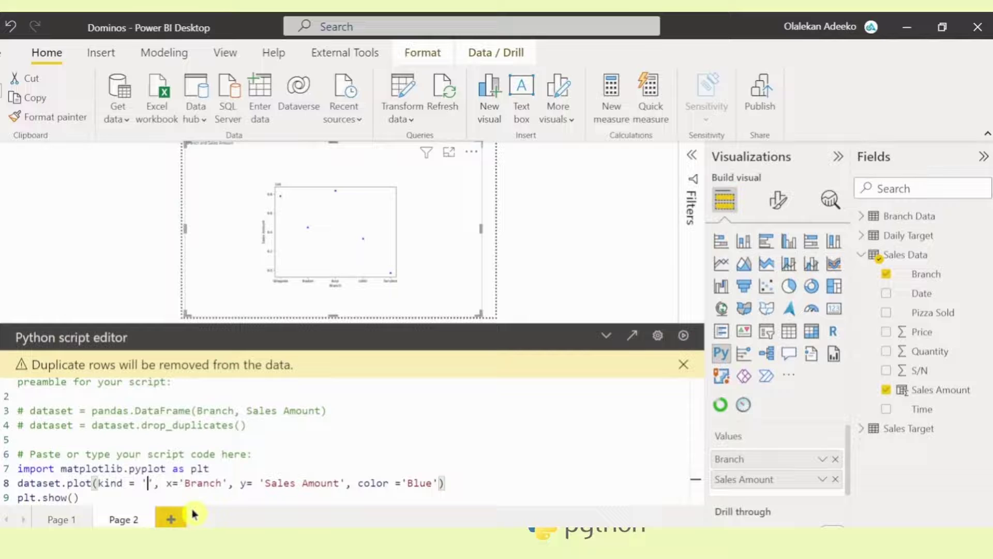
type("bar")
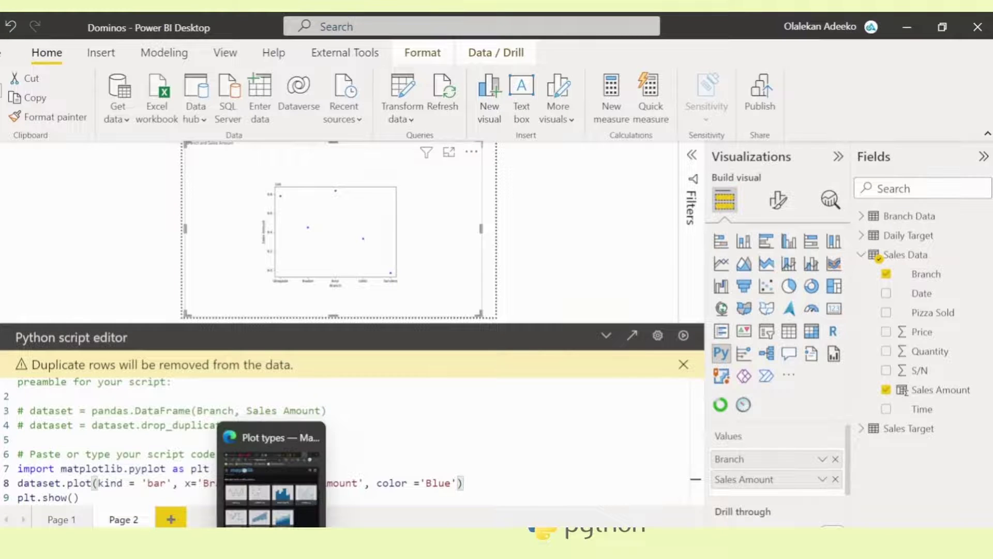
left_click(286, 499)
key("alt+Tab")
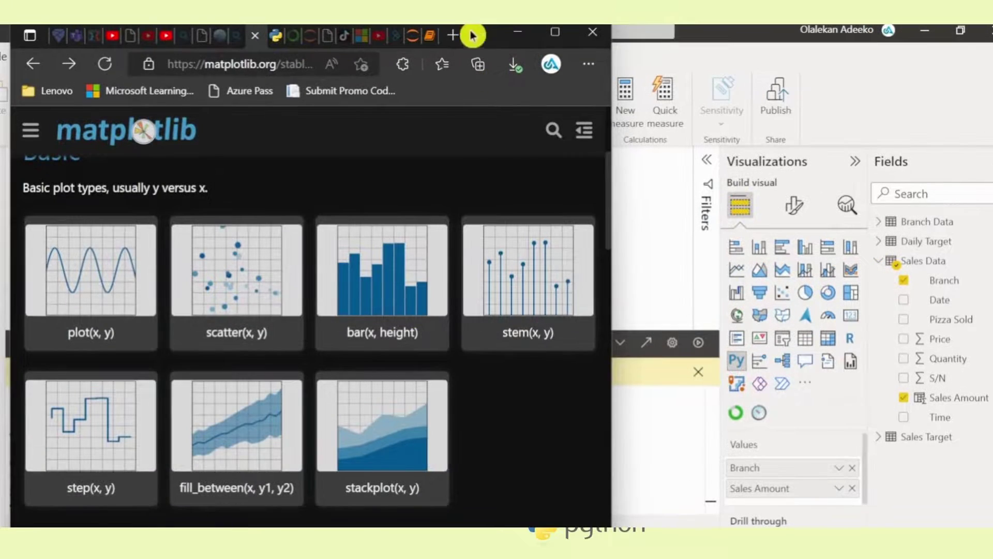
left_click(516, 32)
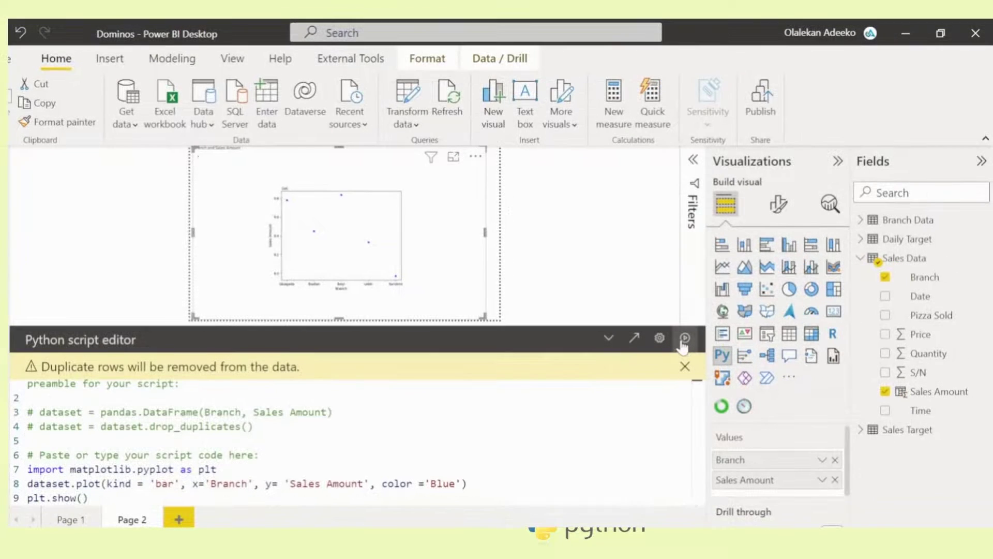
left_click(684, 339)
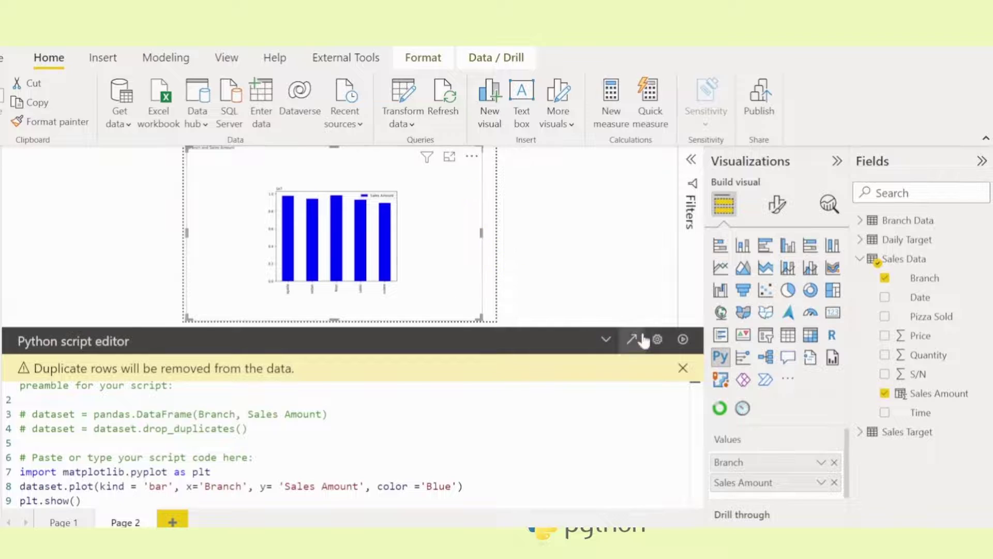
Step: Collapse the Python script editor and shrink the bar chart visual to about half the page size in the page's upper-left corner
left_click(606, 339)
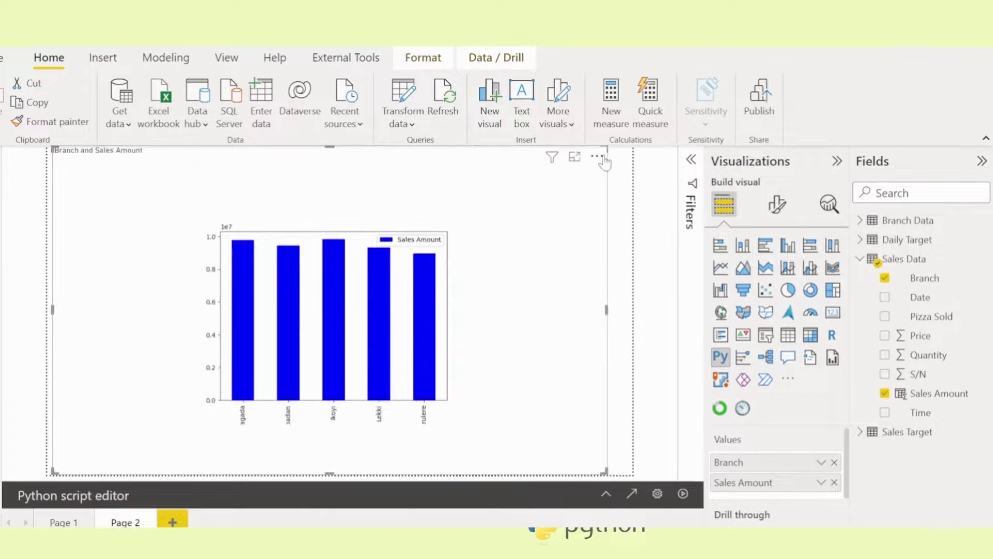
left_click_drag(608, 151, 288, 173)
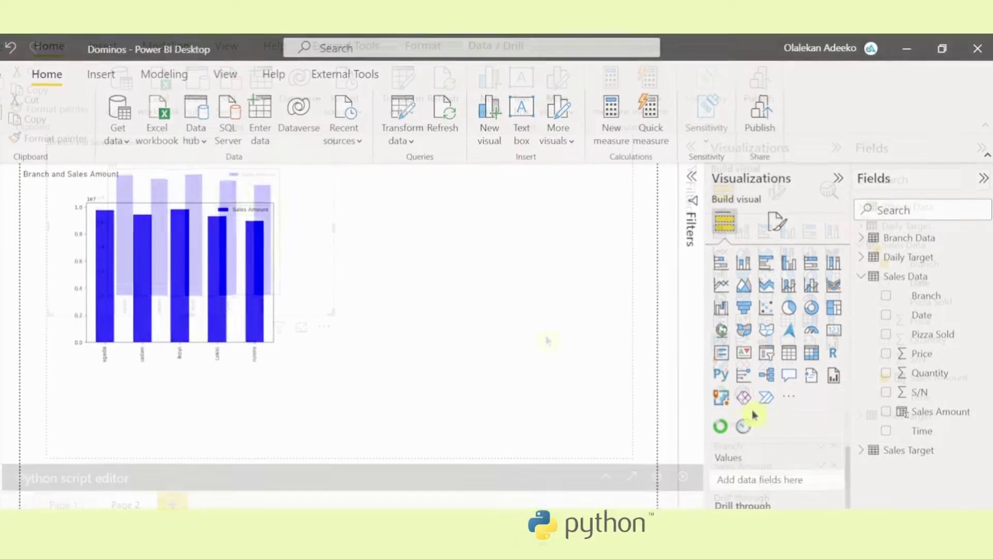
left_click(721, 358)
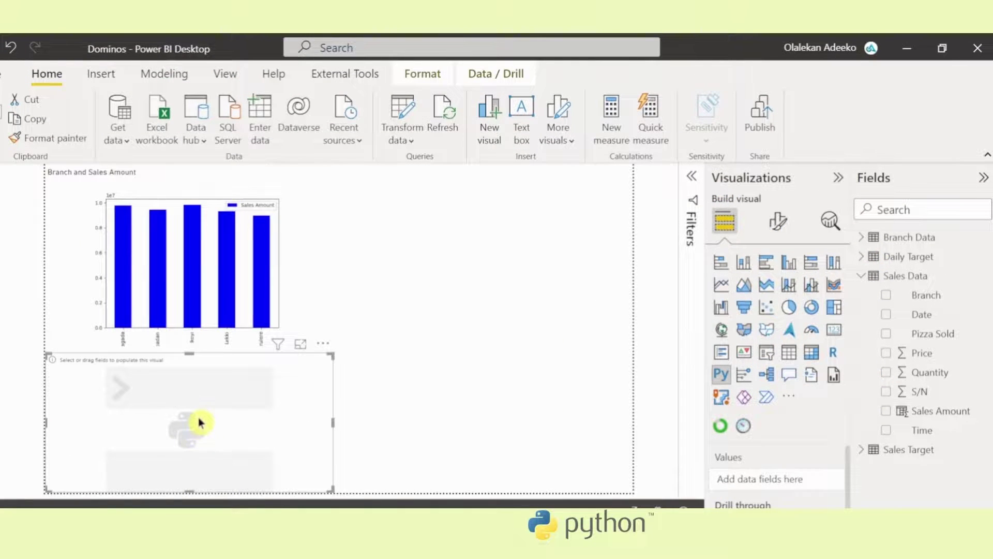
key("Delete")
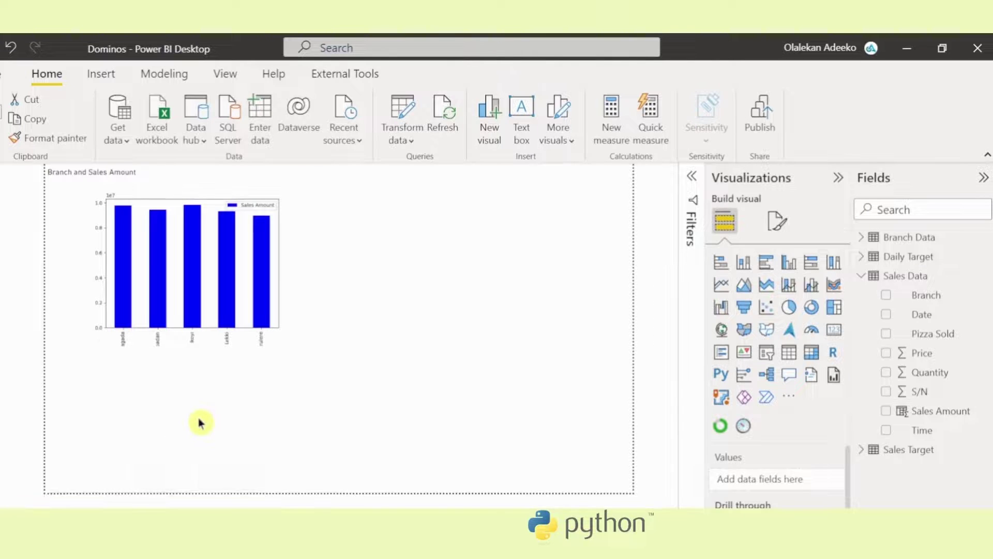
left_click(234, 340)
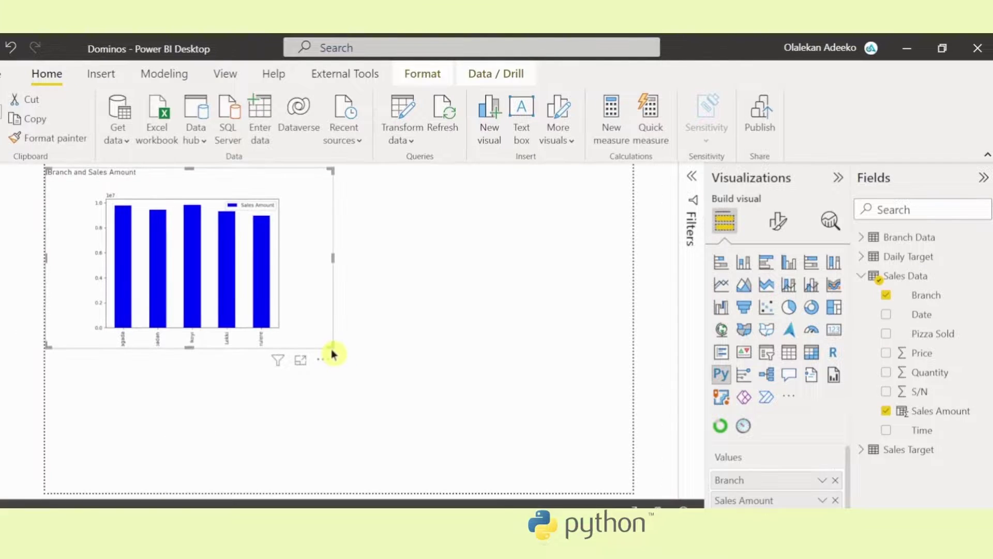
Step: Enlarge the bar chart visual to about 70% of the page width and nearly the full page height
left_click_drag(331, 345, 419, 455)
left_click_drag(456, 487, 450, 484)
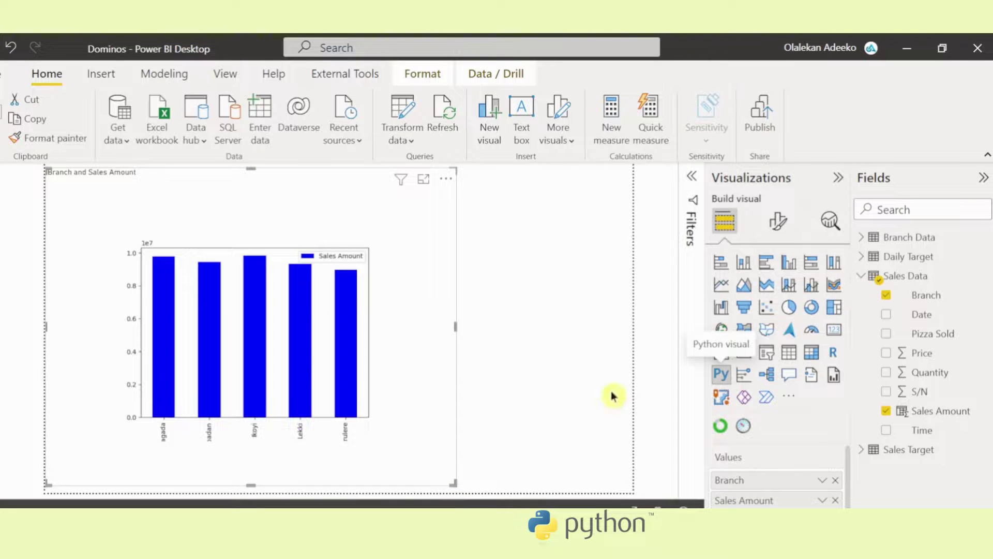
Step: Switch to the browser, look over the seaborn Grouped boxplots example and its code, and go back to the seaborn example gallery
key("alt+Tab")
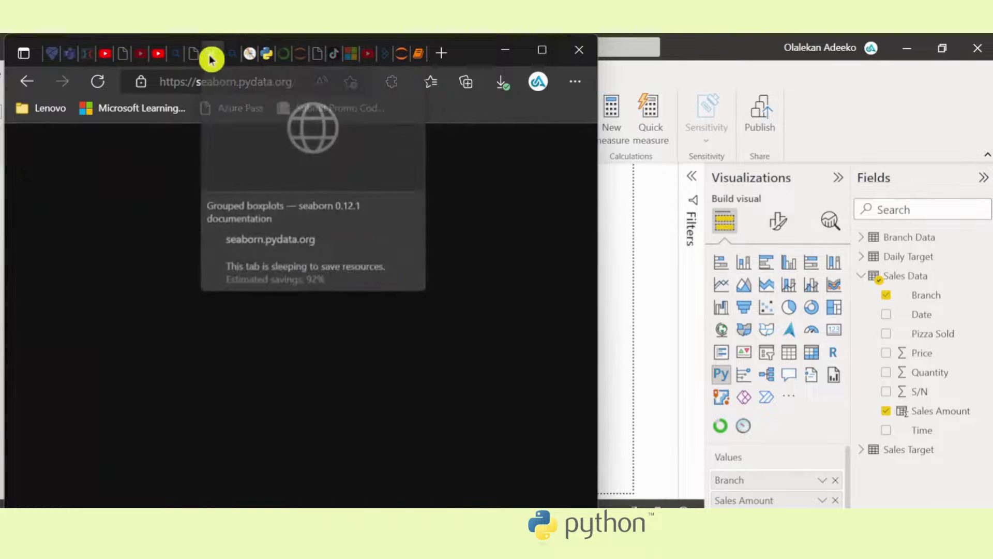
left_click(205, 55)
scroll(300, 310, "down", 5)
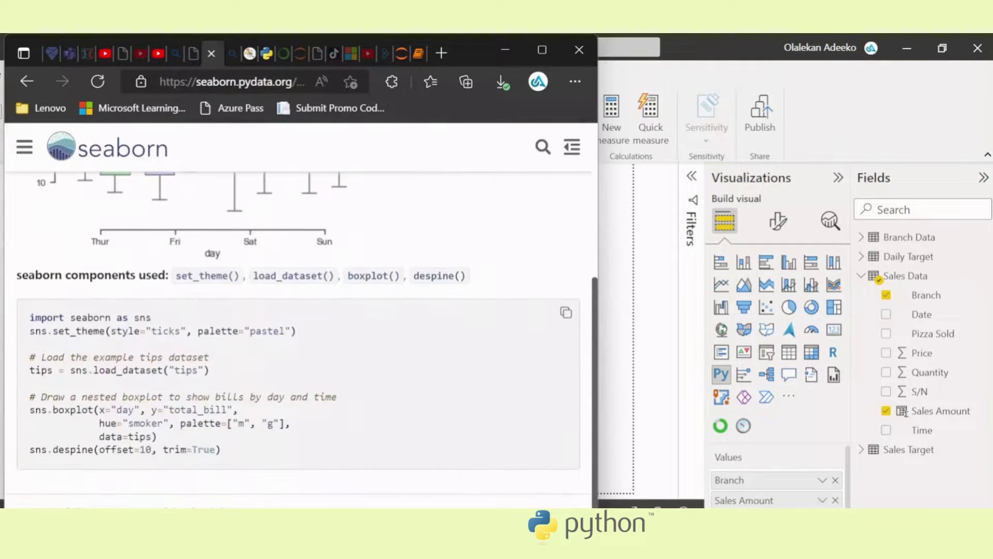
scroll(233, 334, "up", 5)
left_click(27, 81)
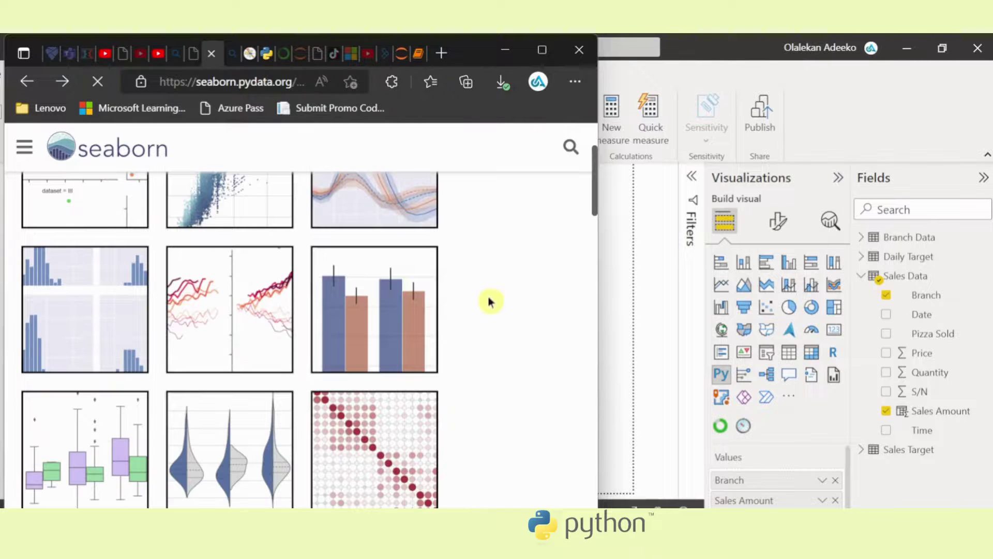
Step: Browse the seaborn example gallery down to its end and back up to examine the available plot types
scroll(362, 373, "down", 10)
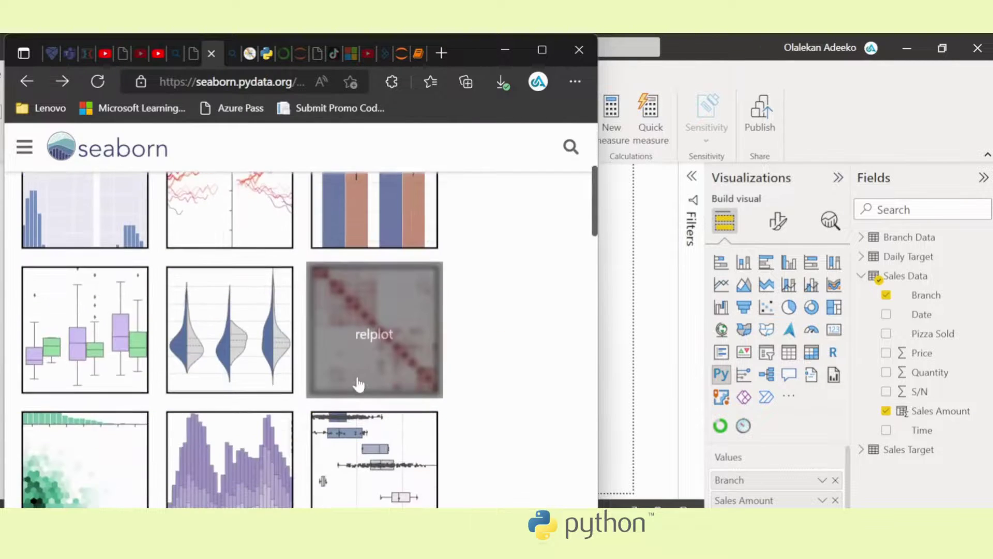
scroll(355, 390, "down", 15)
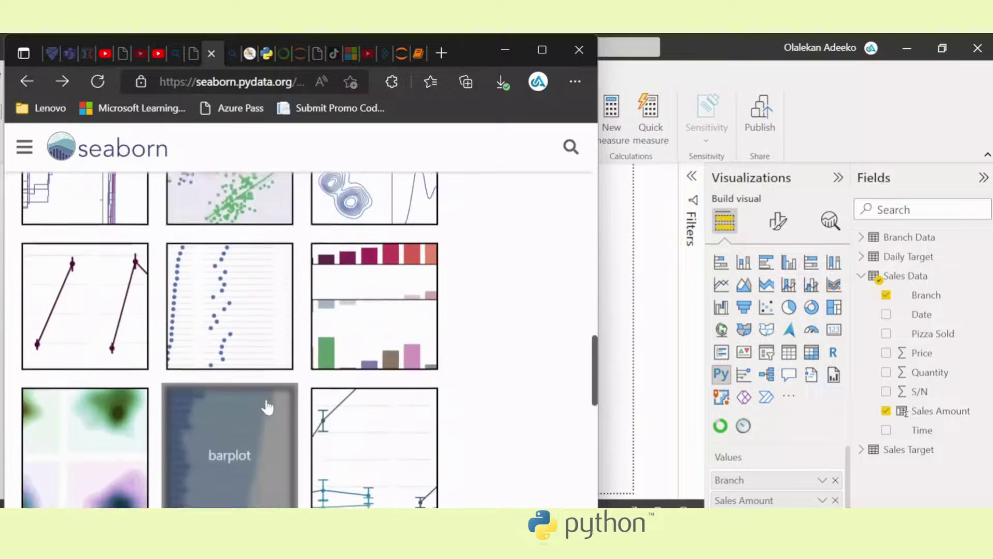
scroll(366, 372, "down", 8)
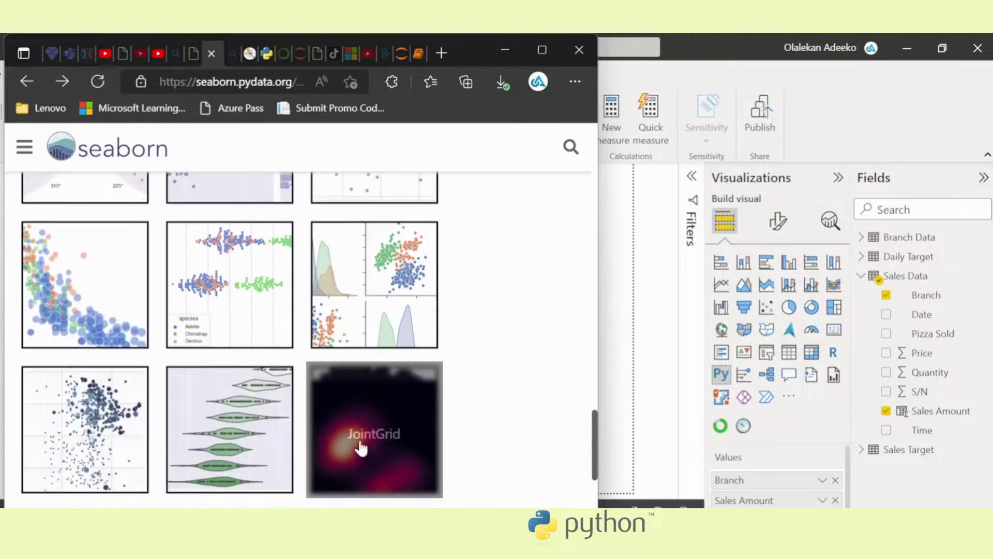
scroll(362, 441, "down", 5)
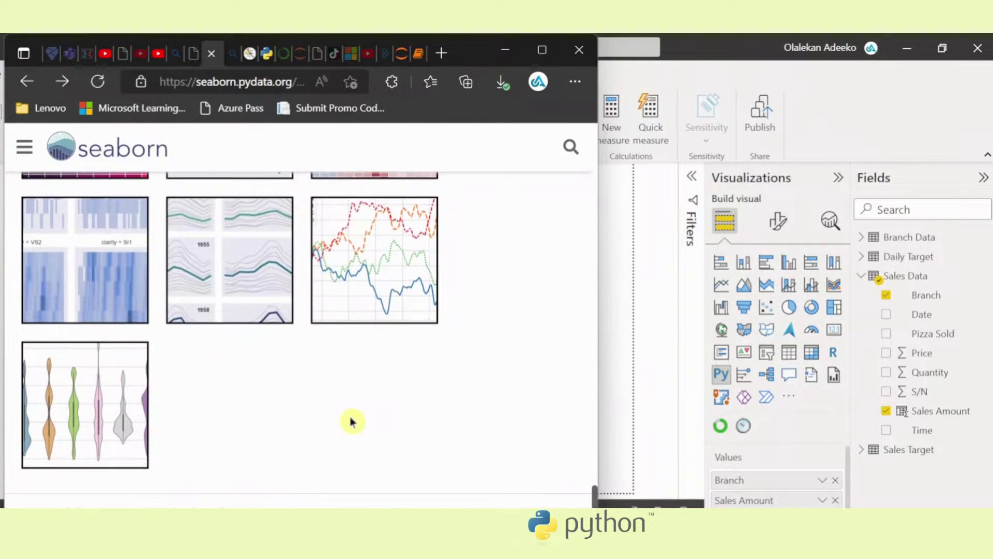
scroll(590, 445, "up", 6)
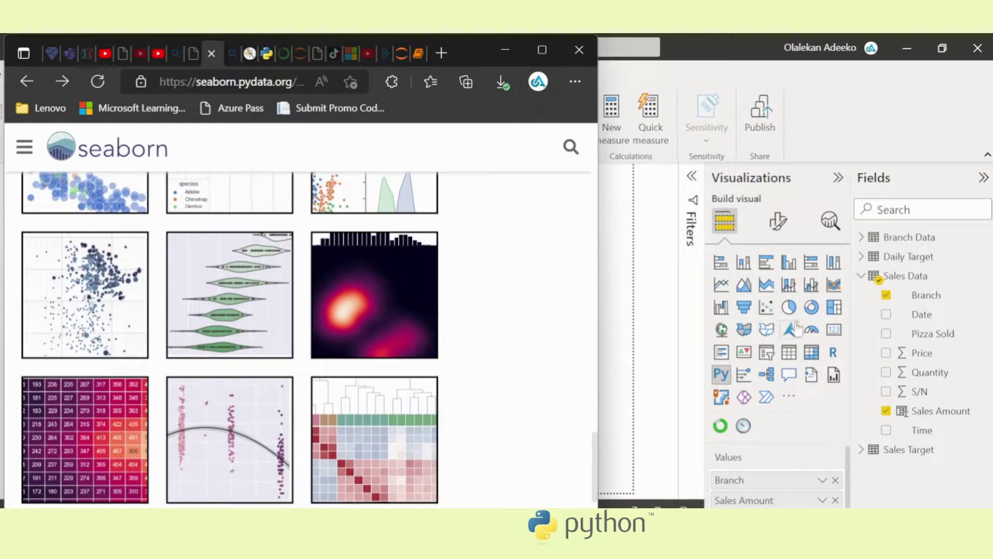
scroll(436, 406, "up", 6)
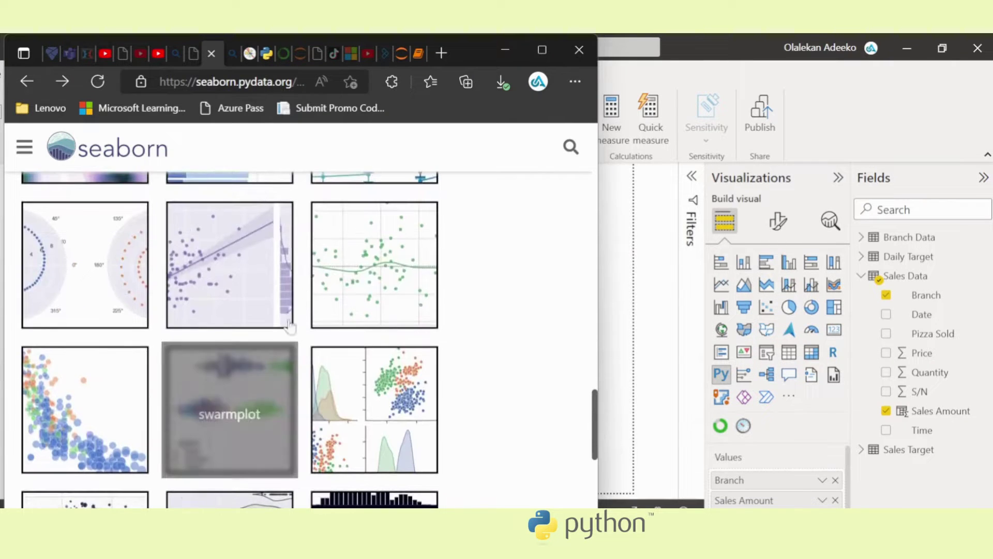
scroll(238, 432, "up", 12)
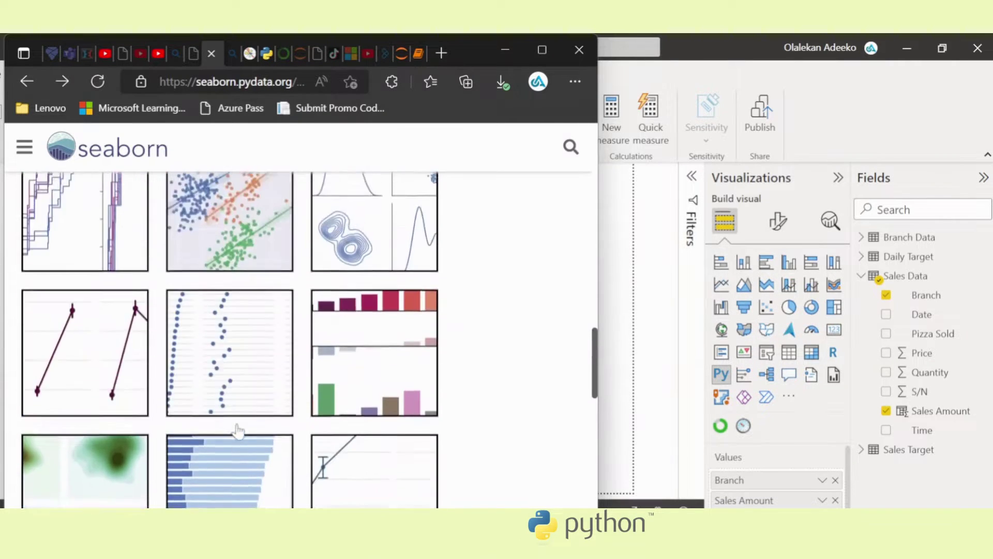
scroll(245, 428, "up", 5)
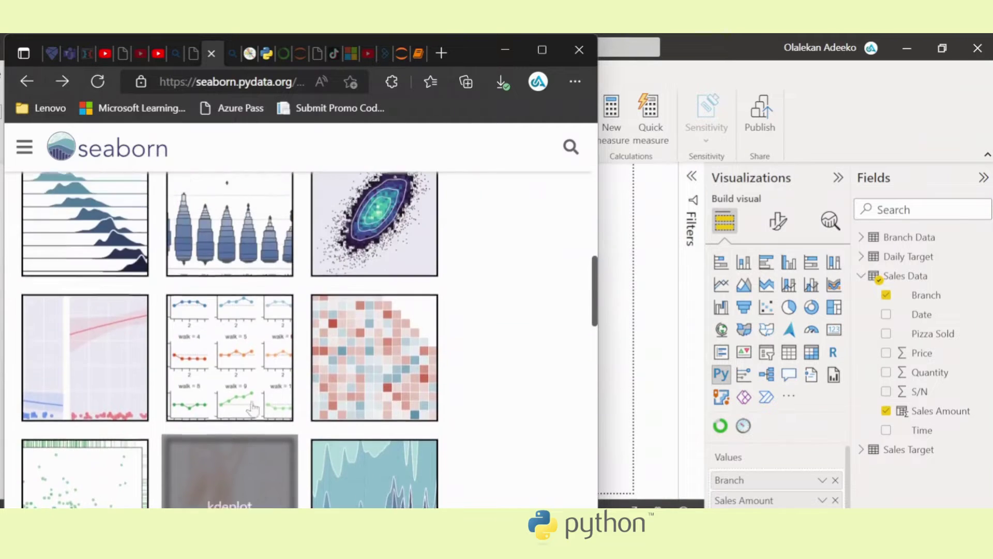